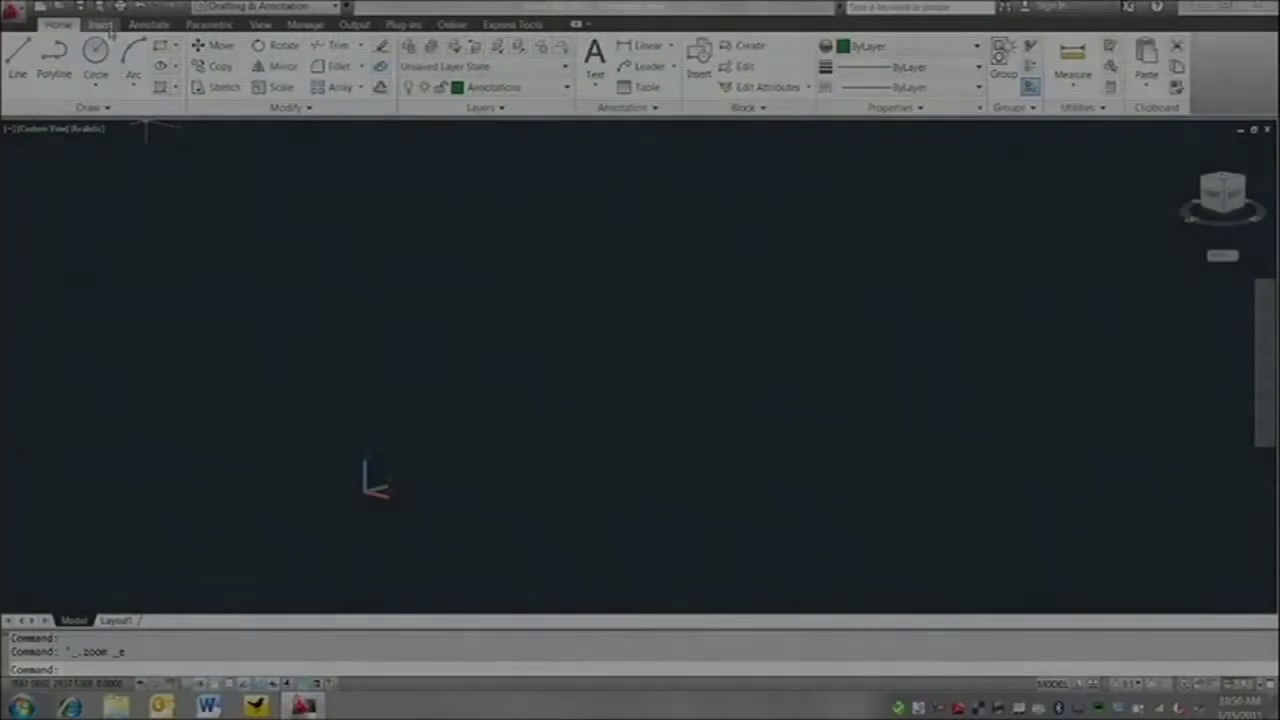
# Step: Leave the Design Suite 2012 slides for the empty AutoCAD 2012 drawing and show the Insert ribbon
pyautogui.click(100, 24)
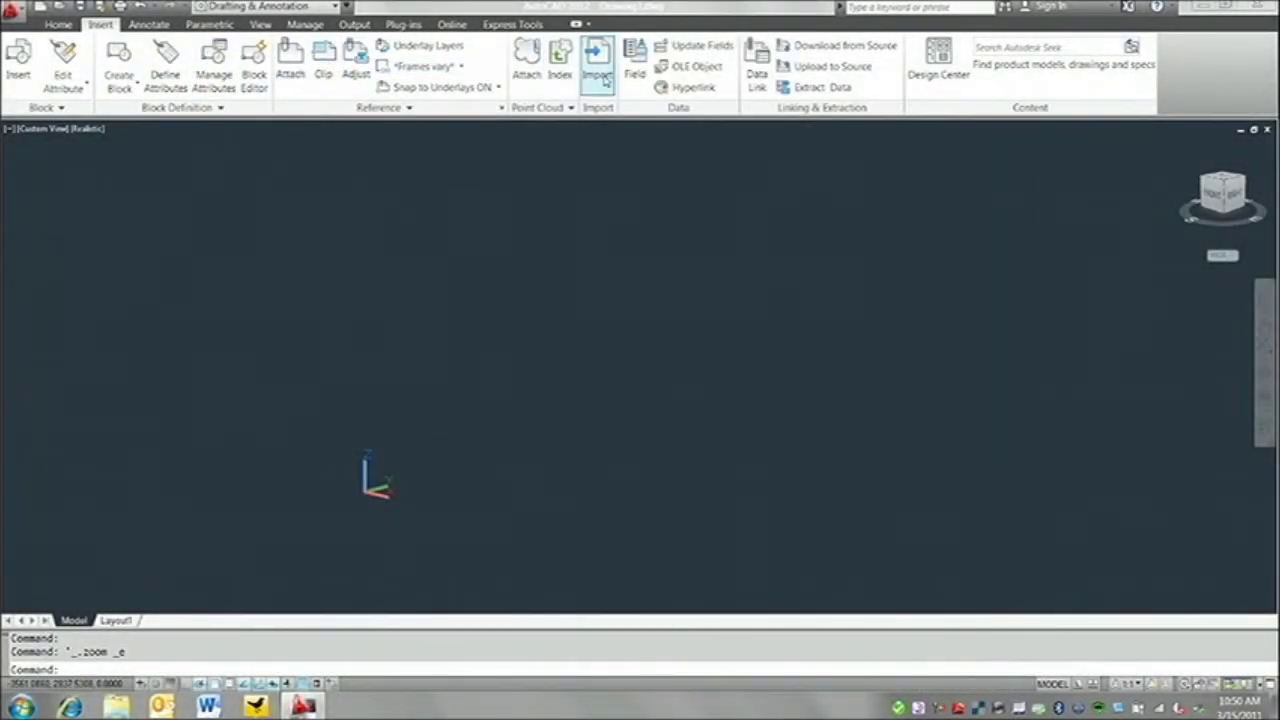
# Step: Import Bell Housing.CATPart as CATIA V5 from the Mar 21 Launch Webcast folder
pyautogui.click(598, 72)
pyautogui.click(418, 232)
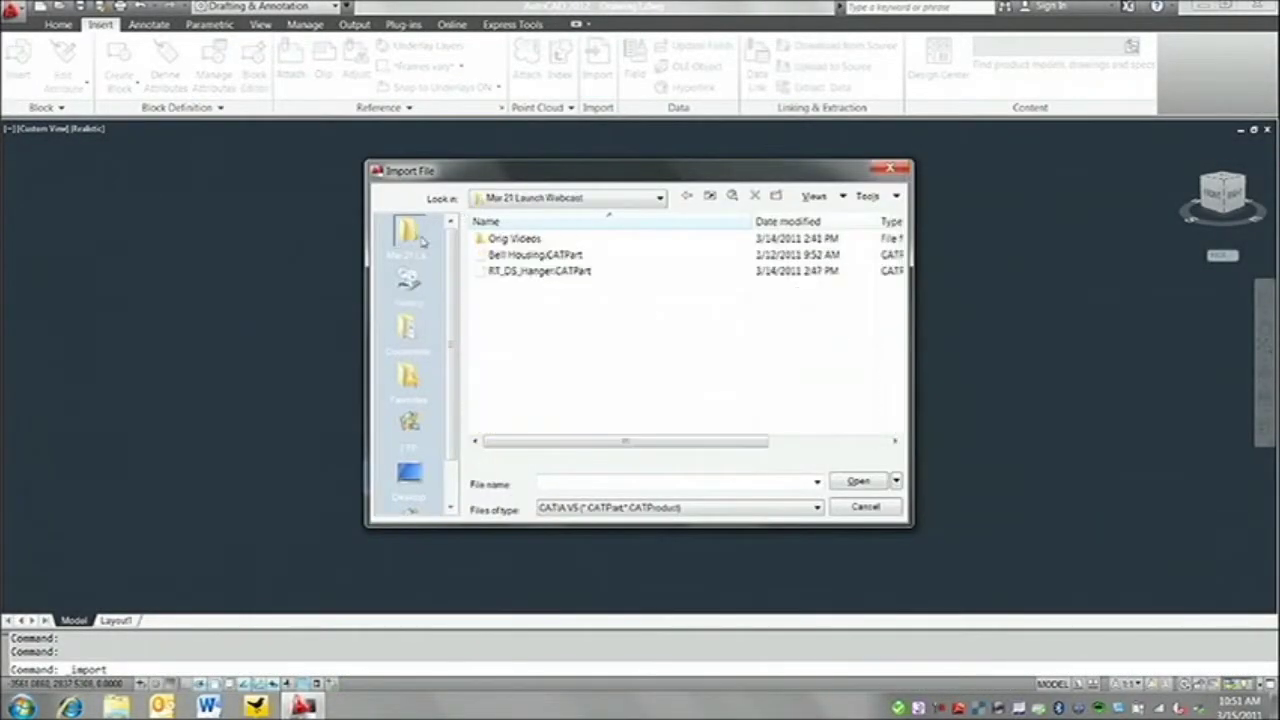
pyautogui.click(590, 508)
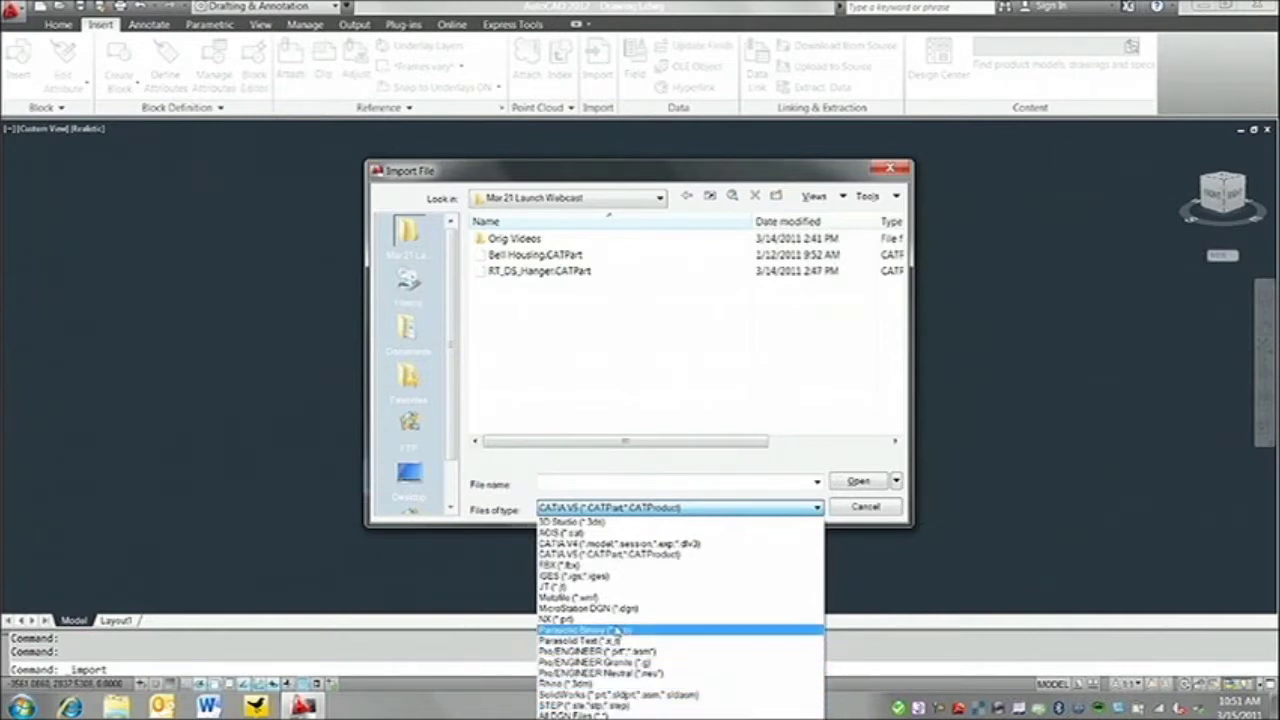
pyautogui.click(612, 555)
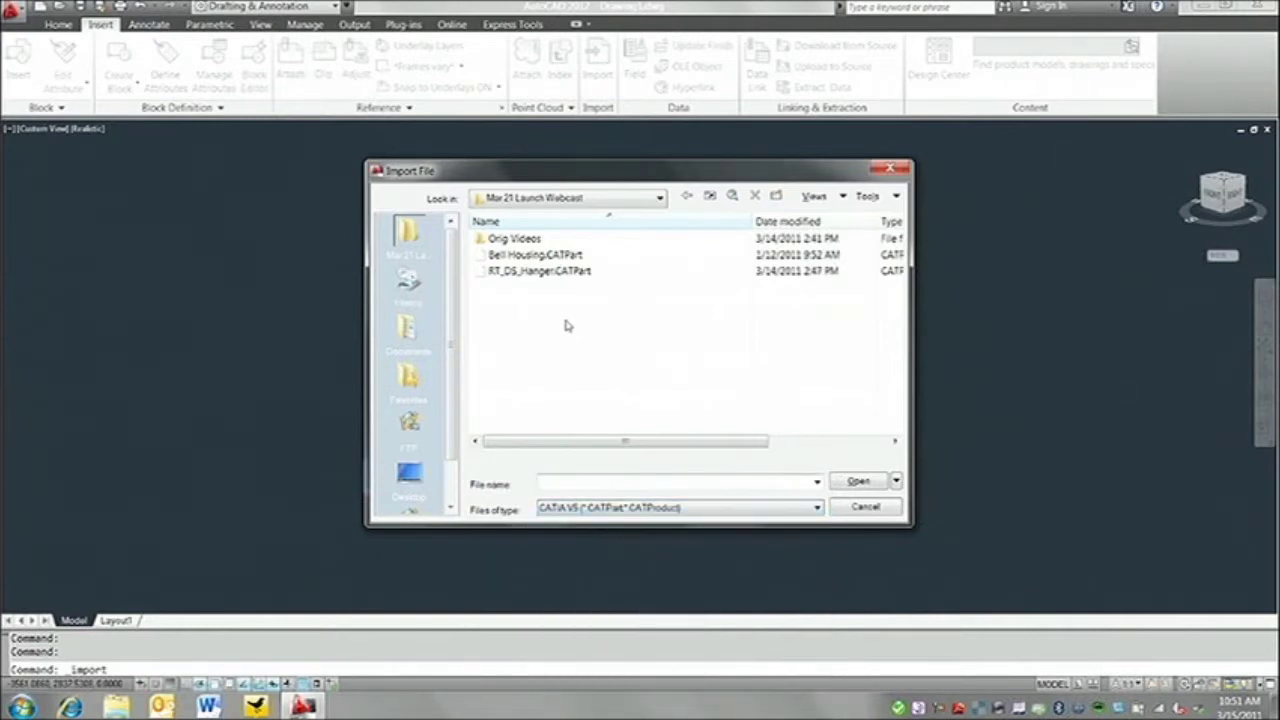
pyautogui.doubleClick(556, 257)
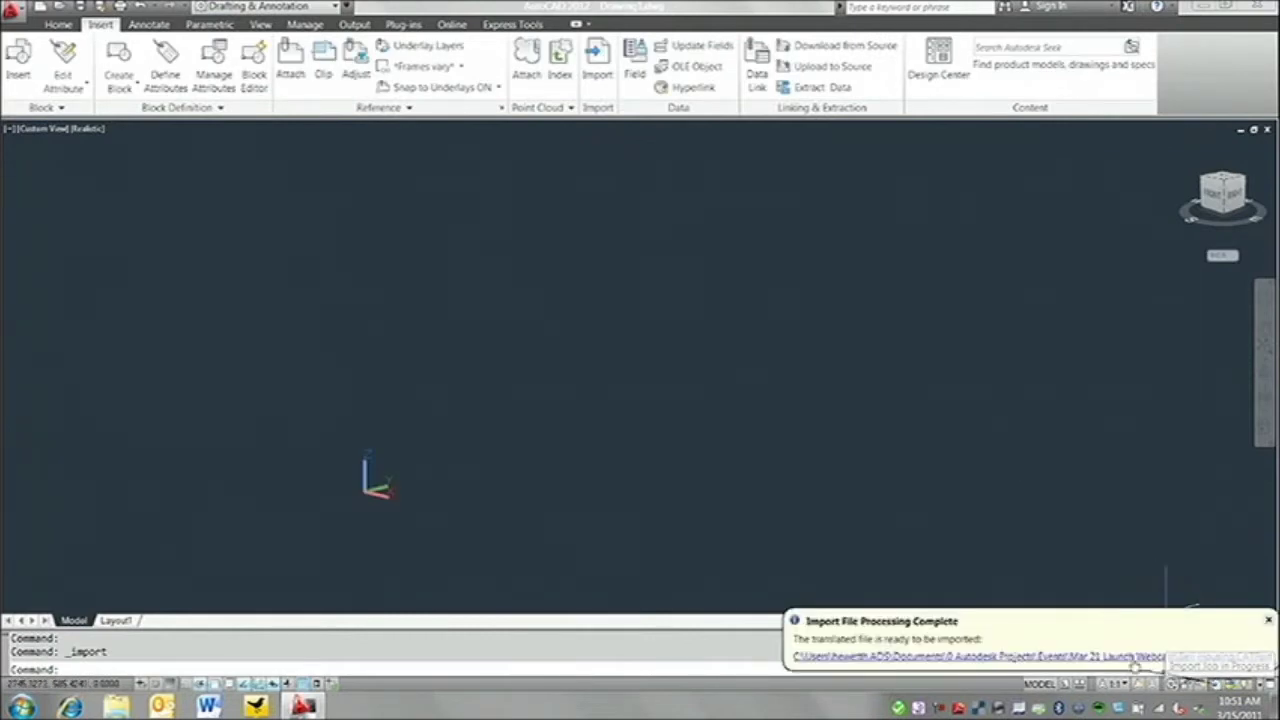
pyautogui.click(1120, 657)
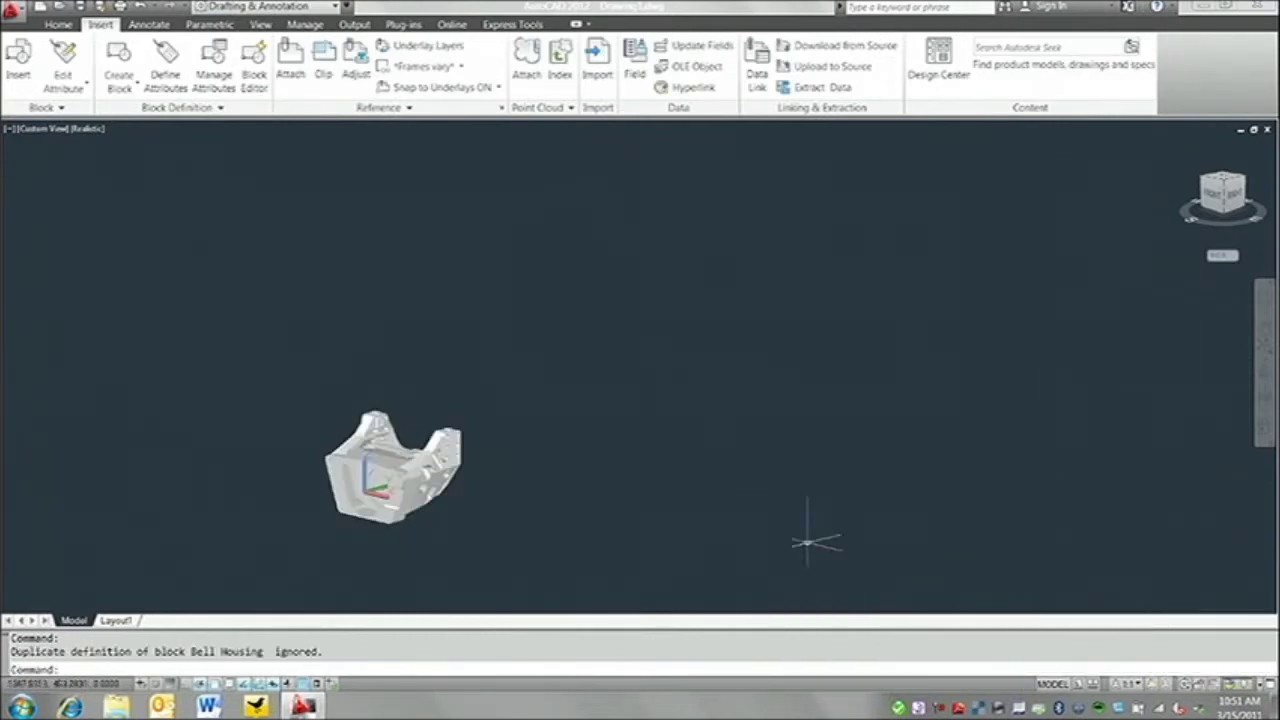
# Step: Give the Bell Housing solid ByLayer colour on the Model layer via Quick Properties
pyautogui.middleClick(666, 523)
pyautogui.middleClick(666, 523)
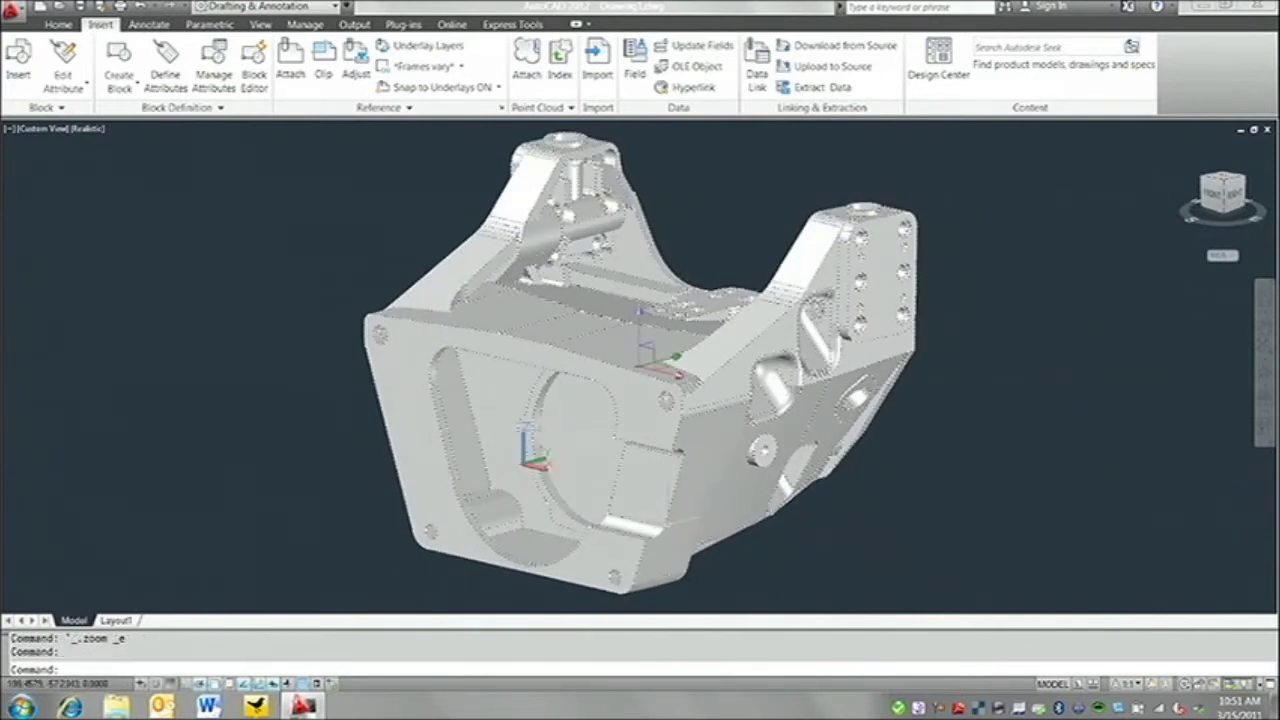
pyautogui.click(685, 530)
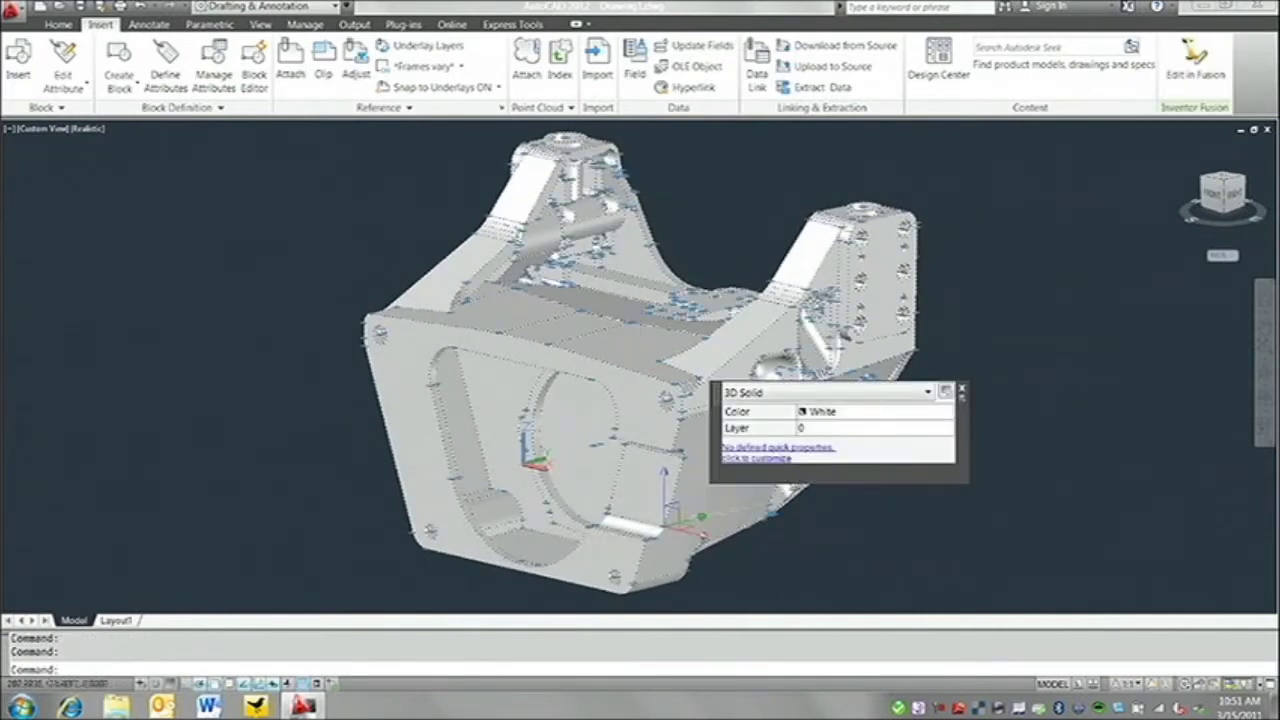
pyautogui.click(947, 414)
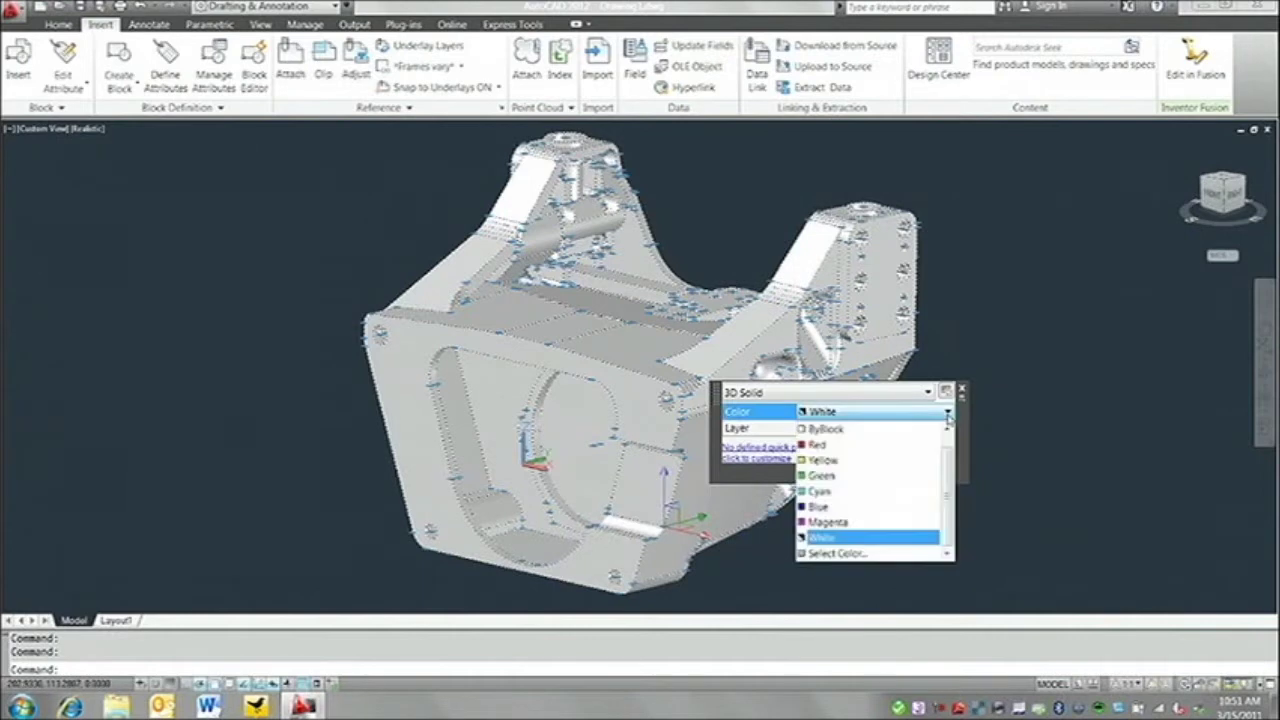
pyautogui.click(914, 434)
pyautogui.click(928, 432)
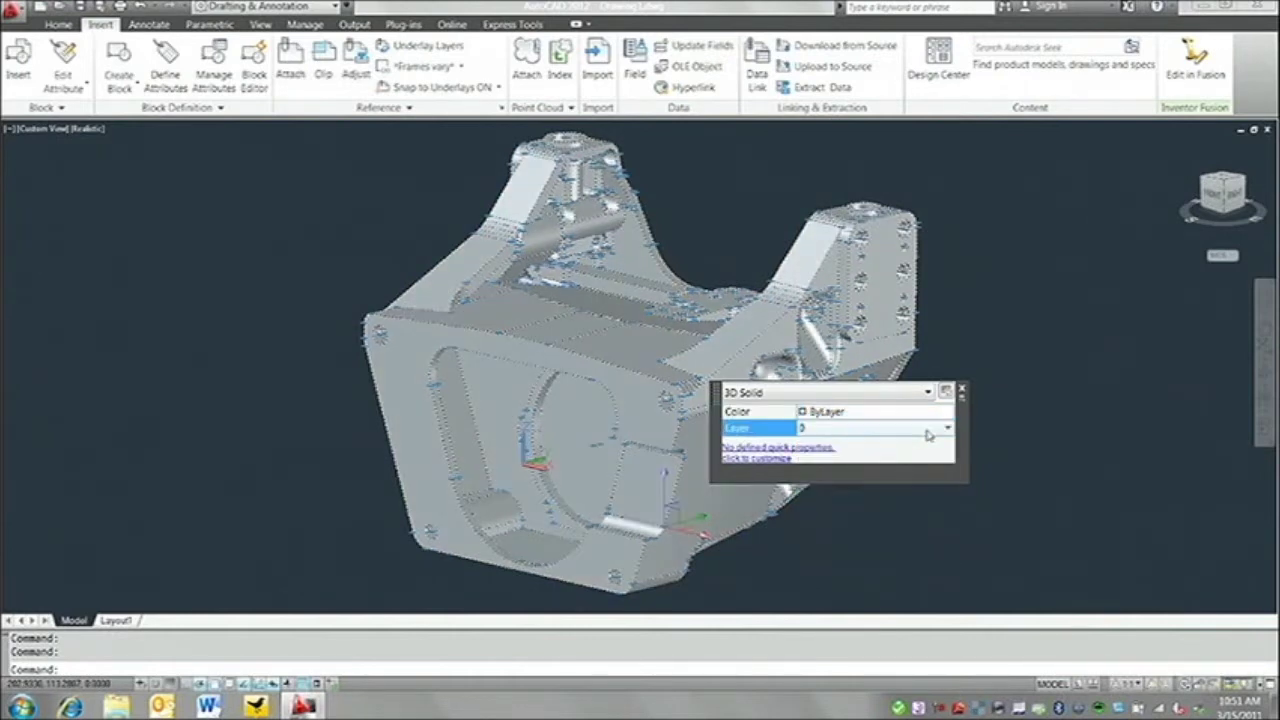
pyautogui.click(947, 428)
pyautogui.click(895, 522)
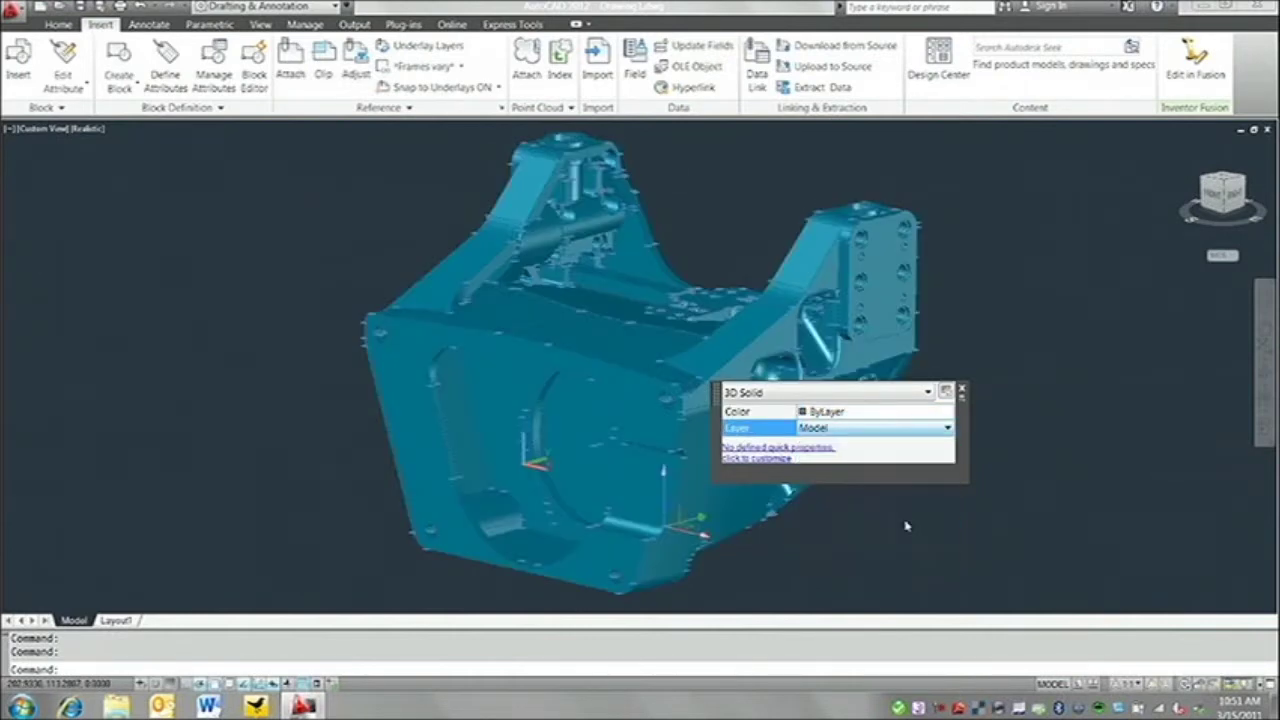
pyautogui.press('Escape')
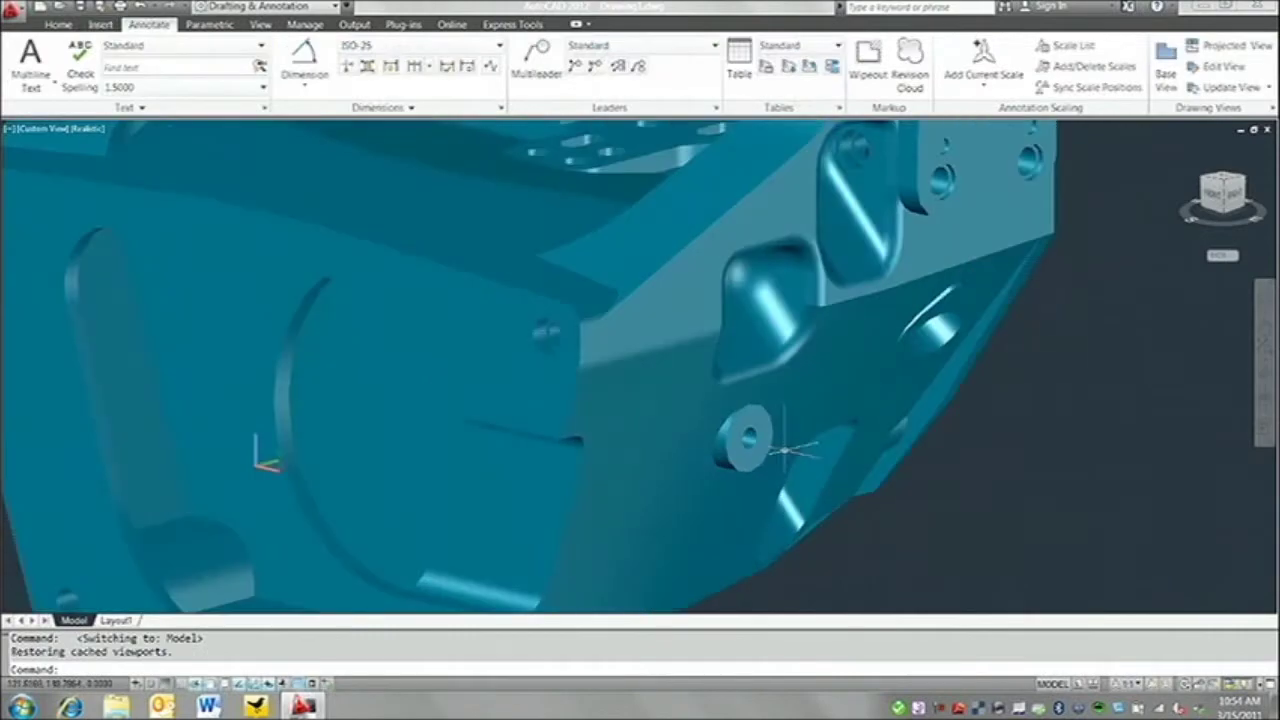
pyautogui.scroll(5, 790, 445)
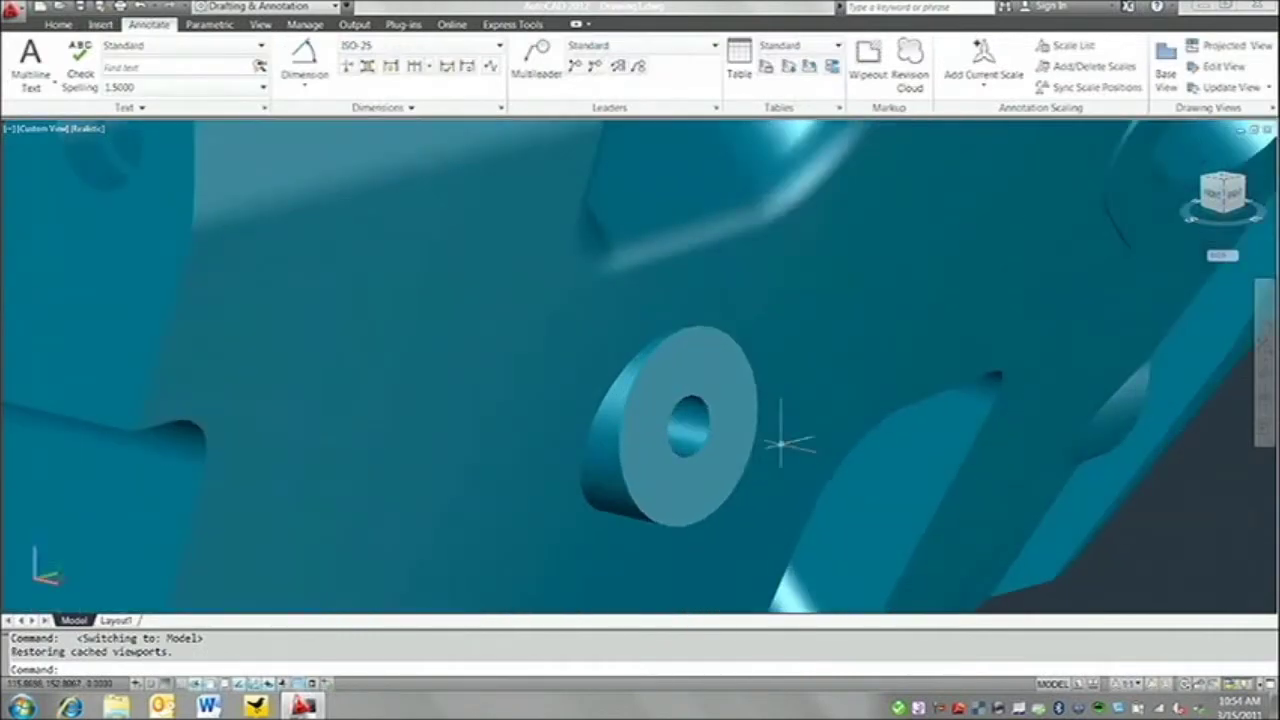
# Step: Stretch the washer's face outward by 8 units into a cylinder
pyautogui.click(726, 437)
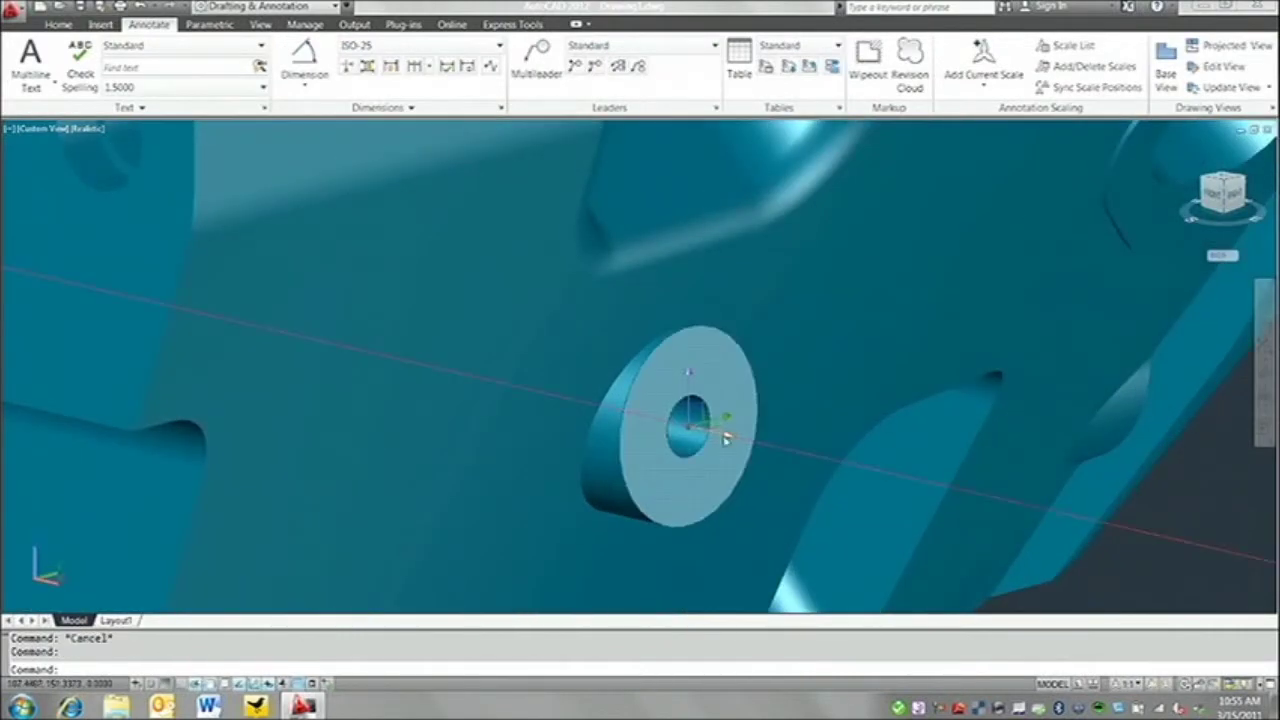
pyautogui.click(724, 434)
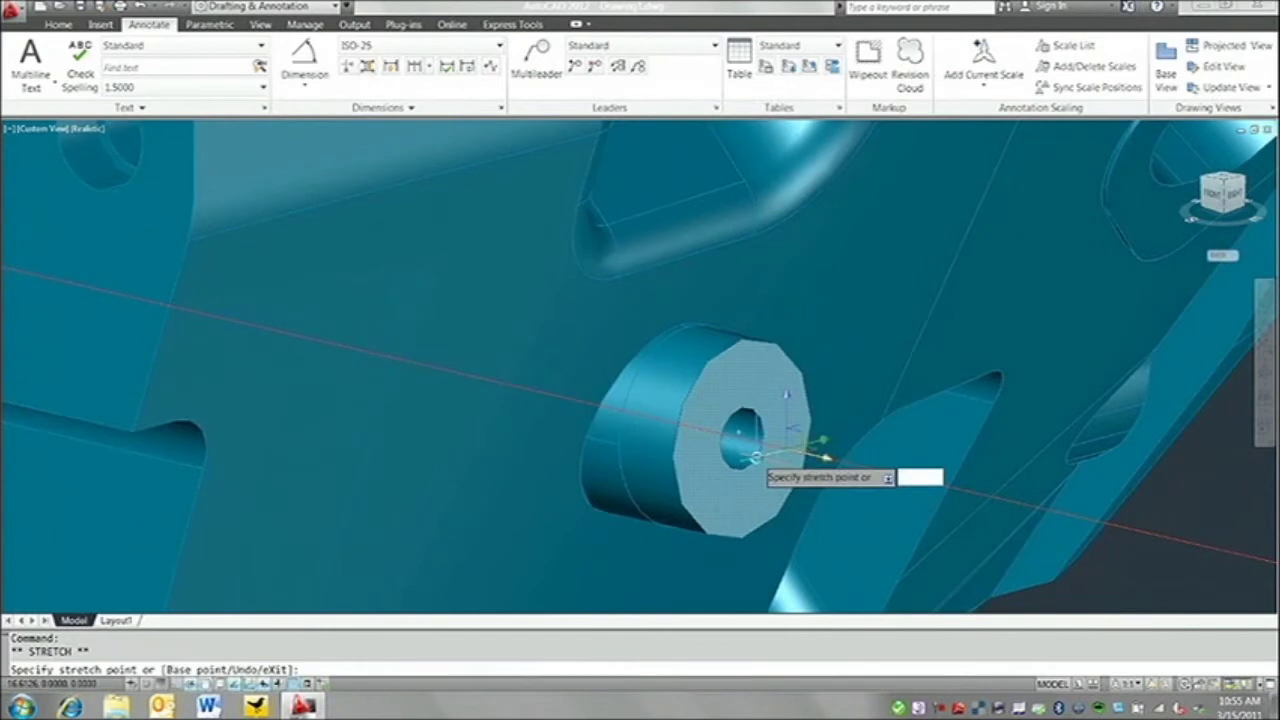
pyautogui.write('8')
pyautogui.press('Return')
pyautogui.click(757, 458)
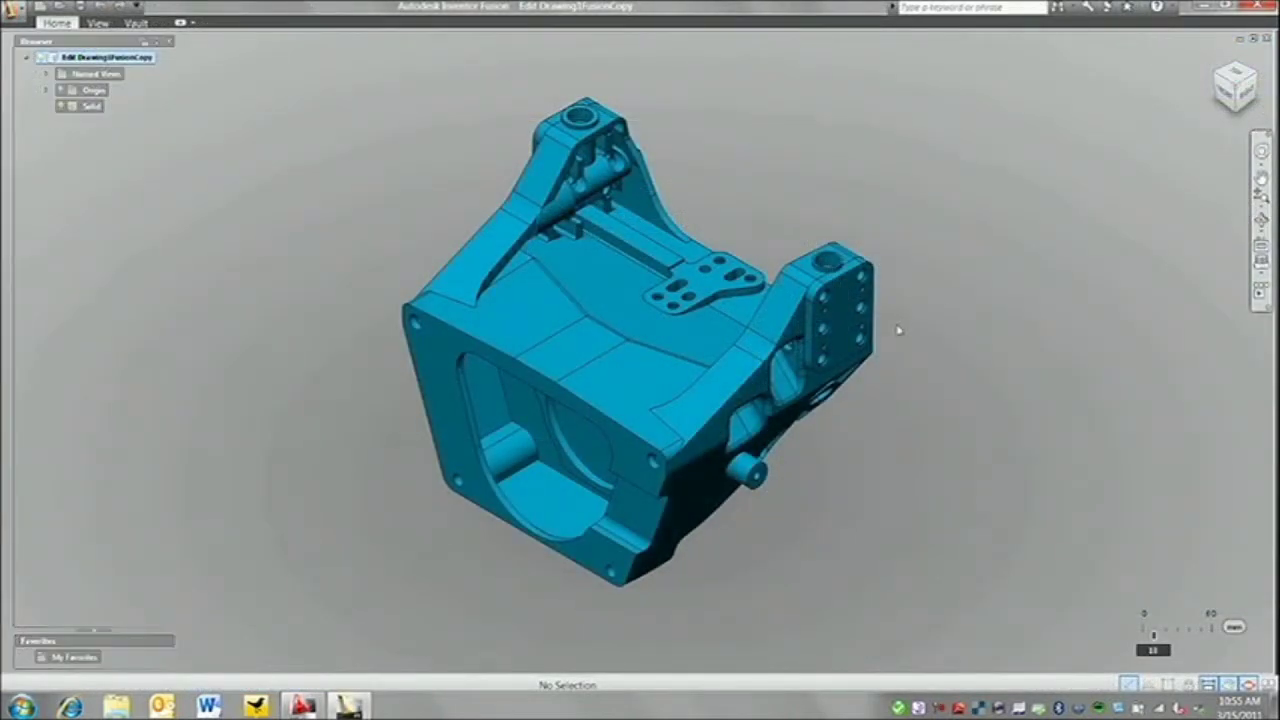
# Step: Select the four small holes on the side mount plate and delete them
pyautogui.scroll(5, 881, 333)
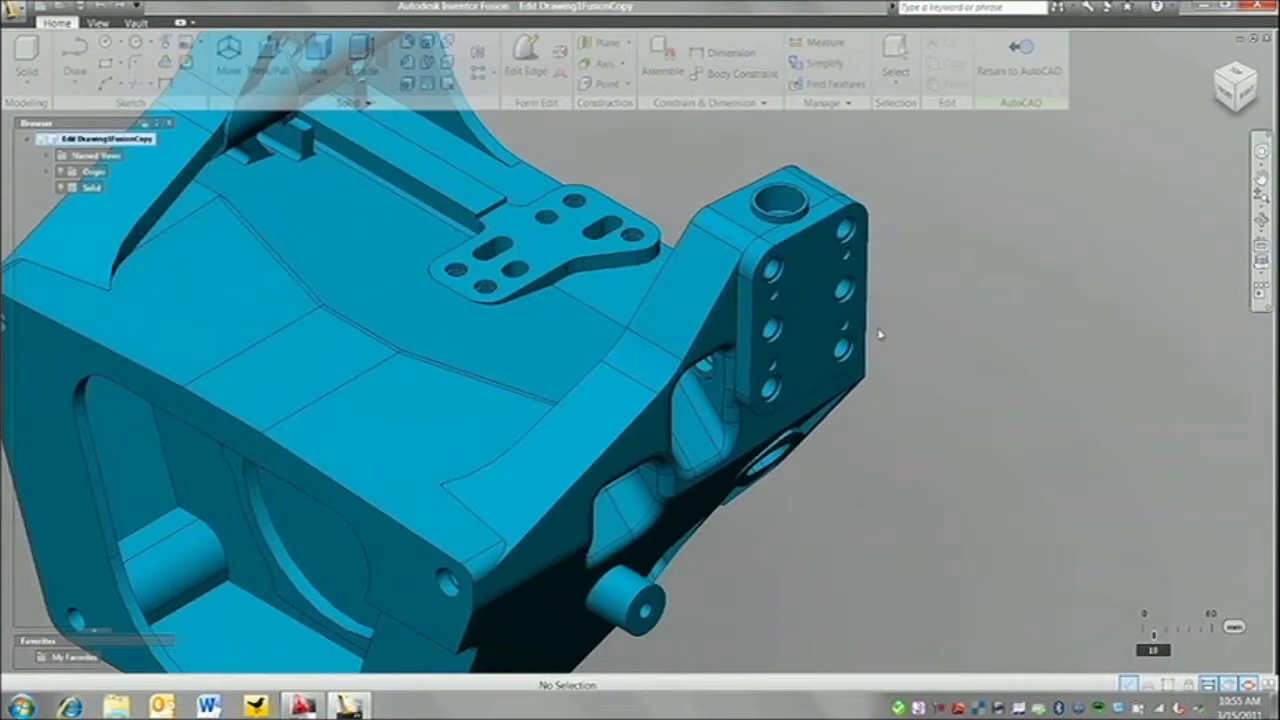
pyautogui.scroll(2, 771, 300)
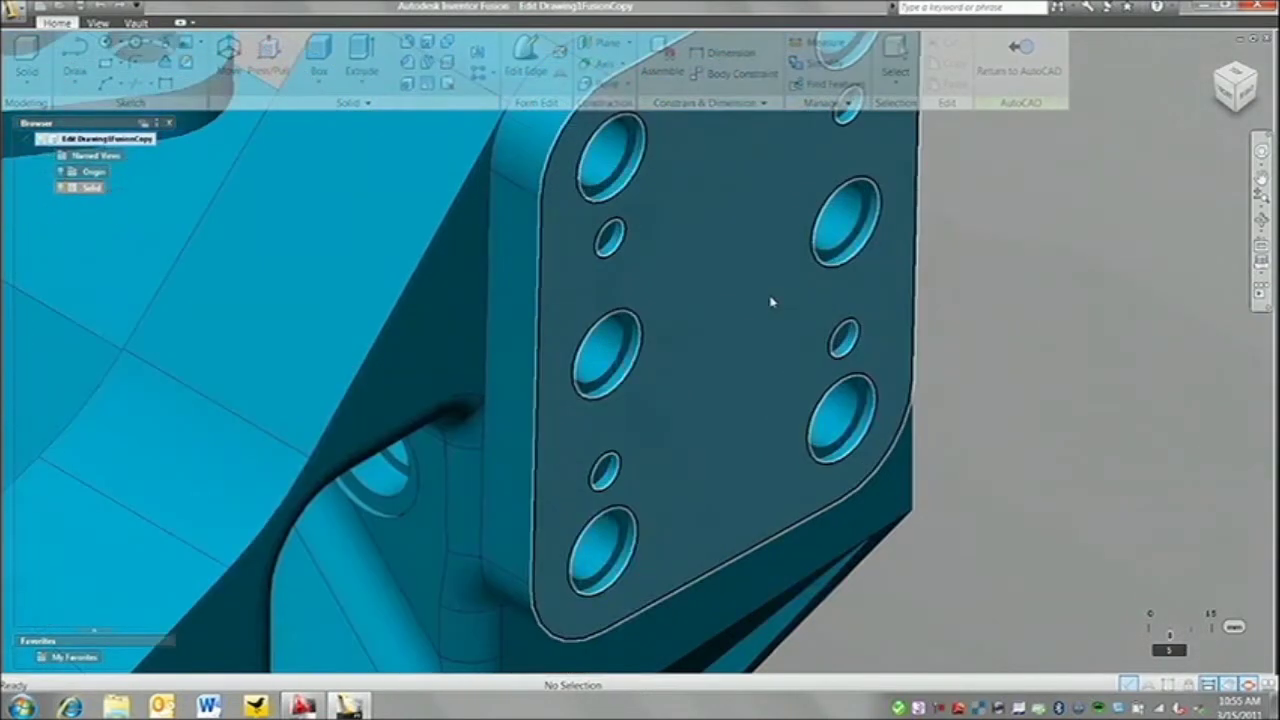
pyautogui.click(618, 243)
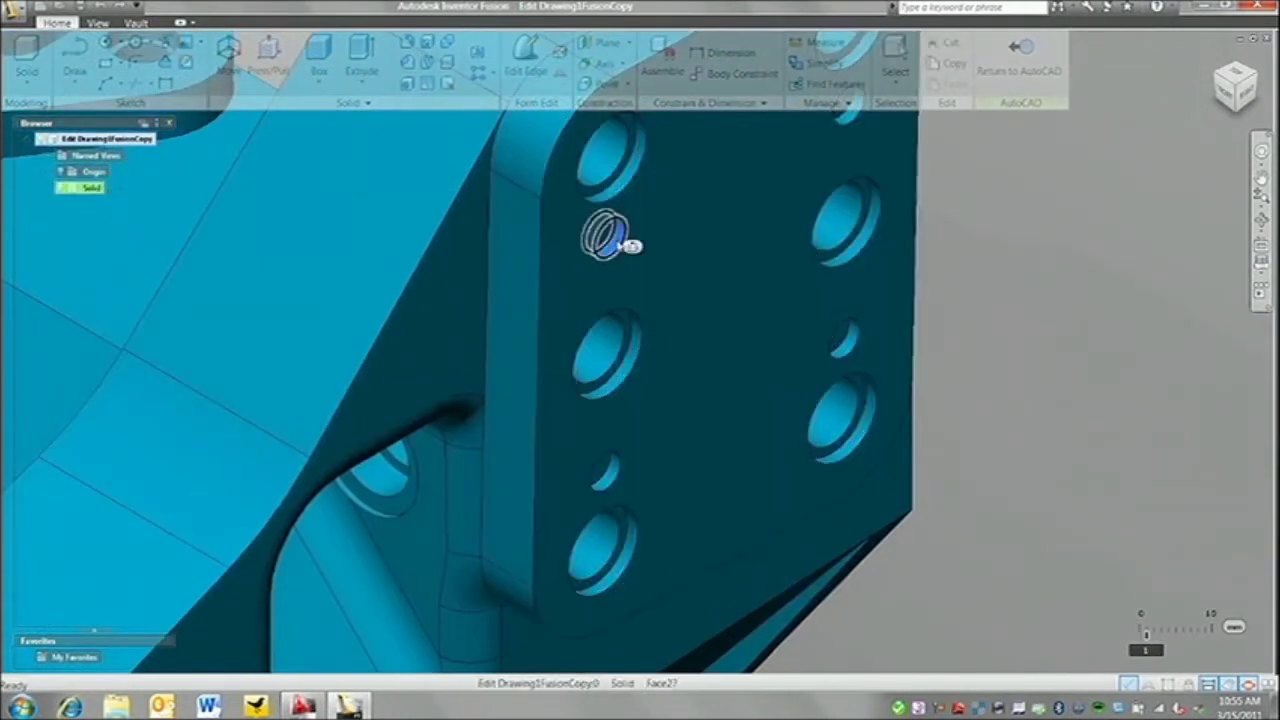
pyautogui.keyDown('ctrl'); pyautogui.click(613, 477); pyautogui.keyUp('ctrl')
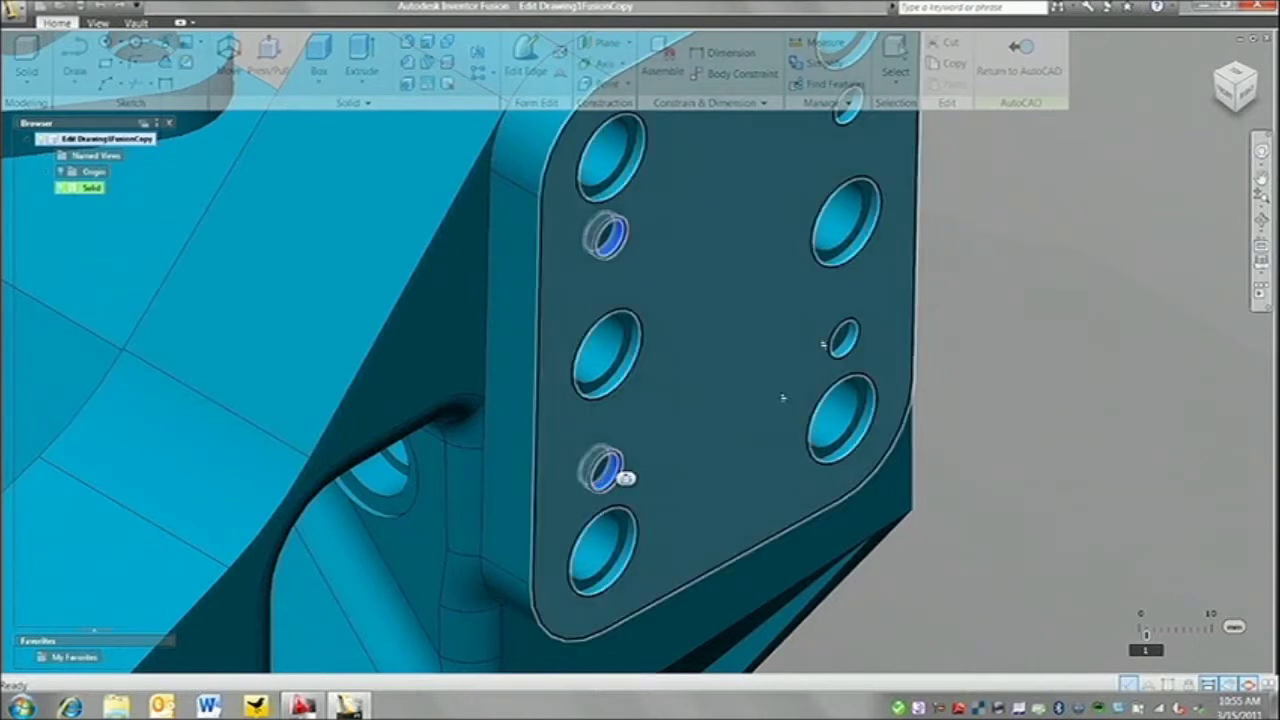
pyautogui.keyDown('ctrl'); pyautogui.click(853, 340); pyautogui.keyUp('ctrl')
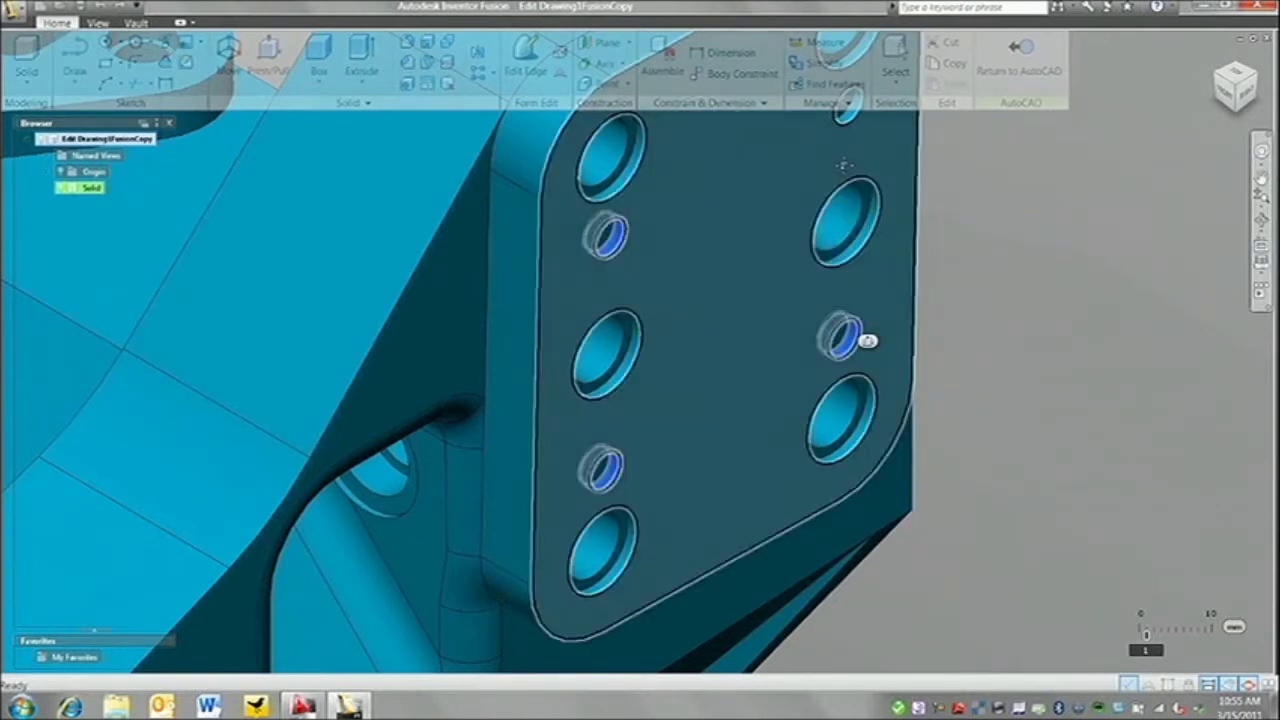
pyautogui.moveTo(850, 110); pyautogui.dragTo(838, 185, button='middle')
pyautogui.keyDown('ctrl'); pyautogui.click(840, 183); pyautogui.keyUp('ctrl')
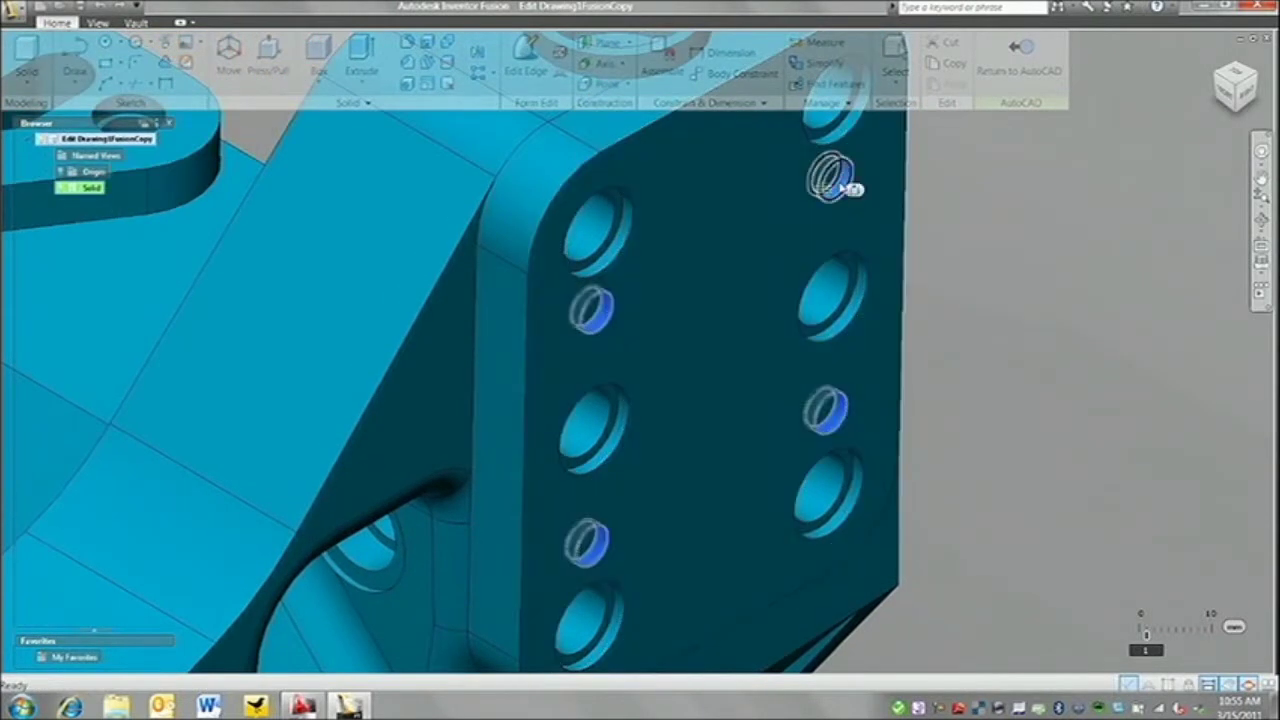
pyautogui.rightClick(838, 185)
pyautogui.click(810, 205)
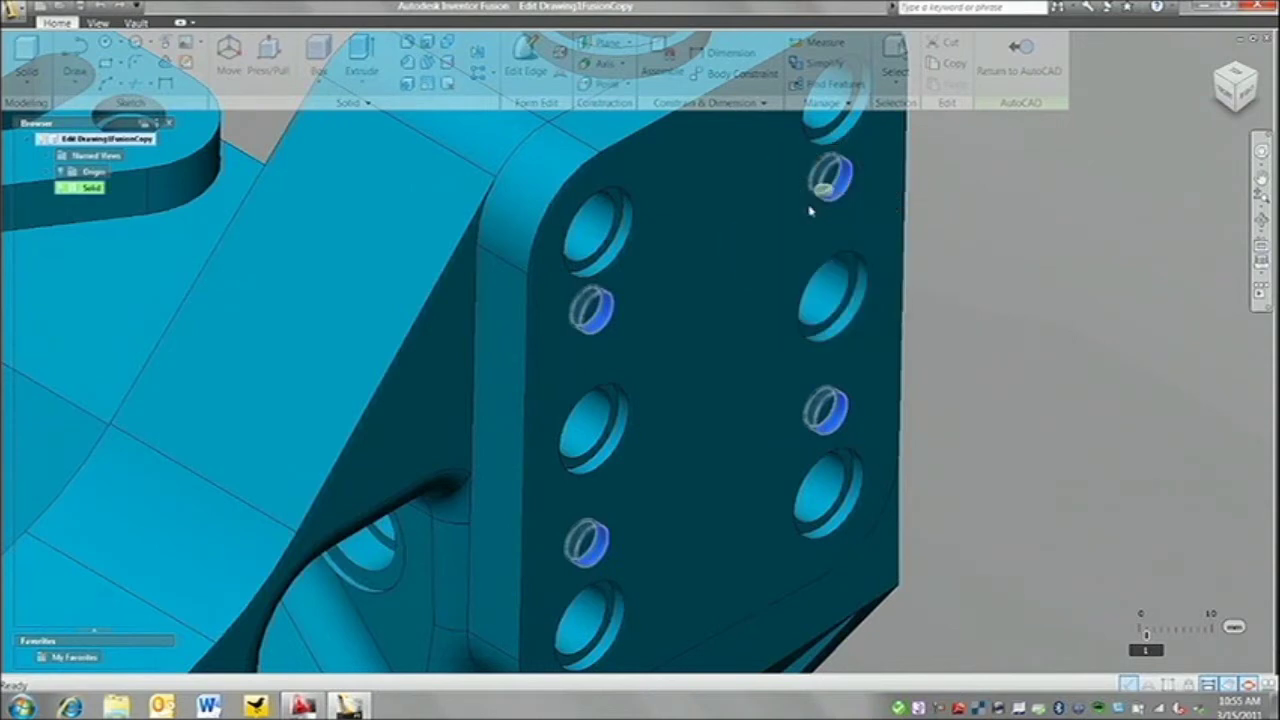
# Step: Press/Pull the two large mount-plate holes to a 6.75 mm radius and send the part back to AutoCAD
pyautogui.click(848, 320)
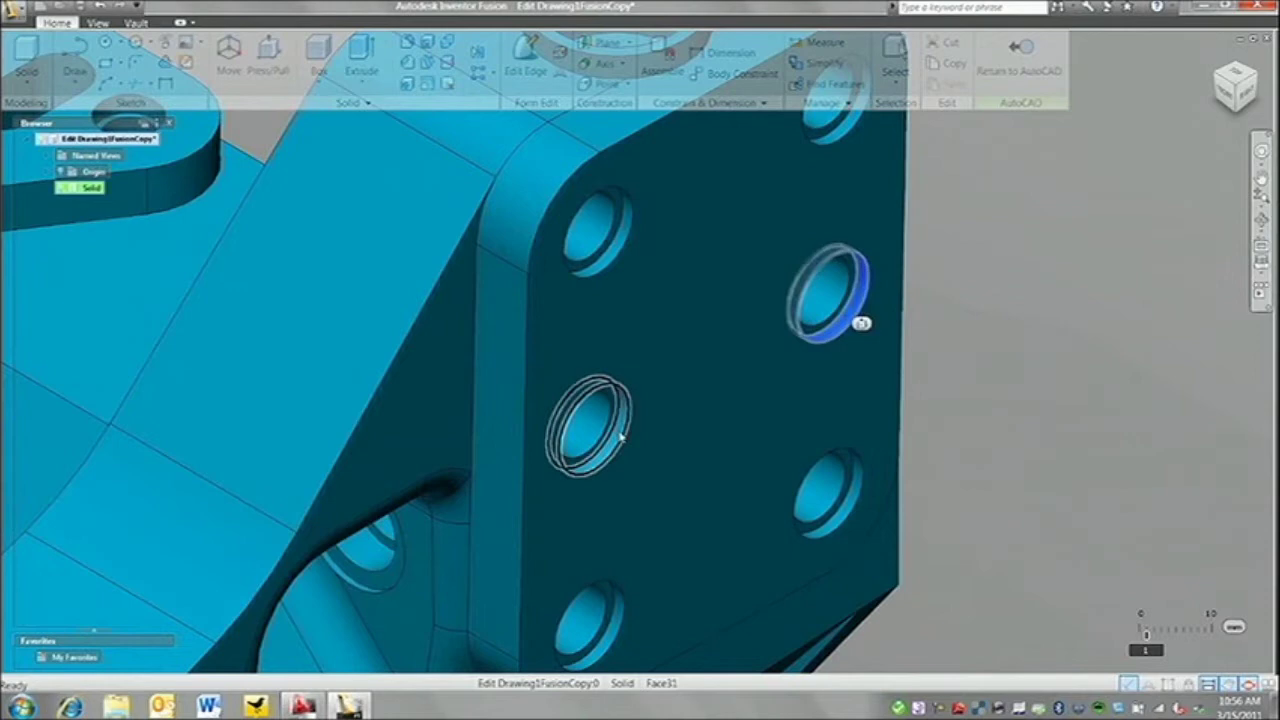
pyautogui.keyDown('ctrl'); pyautogui.click(630, 437); pyautogui.keyUp('ctrl')
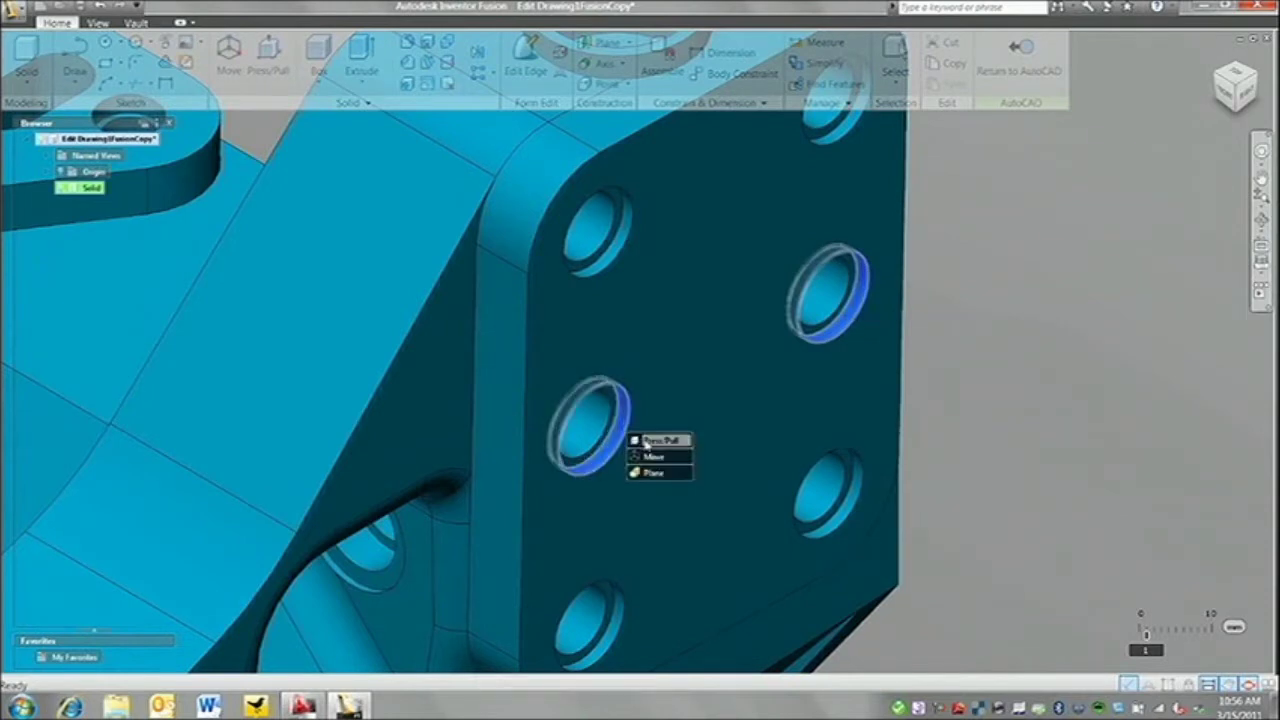
pyautogui.click(647, 441)
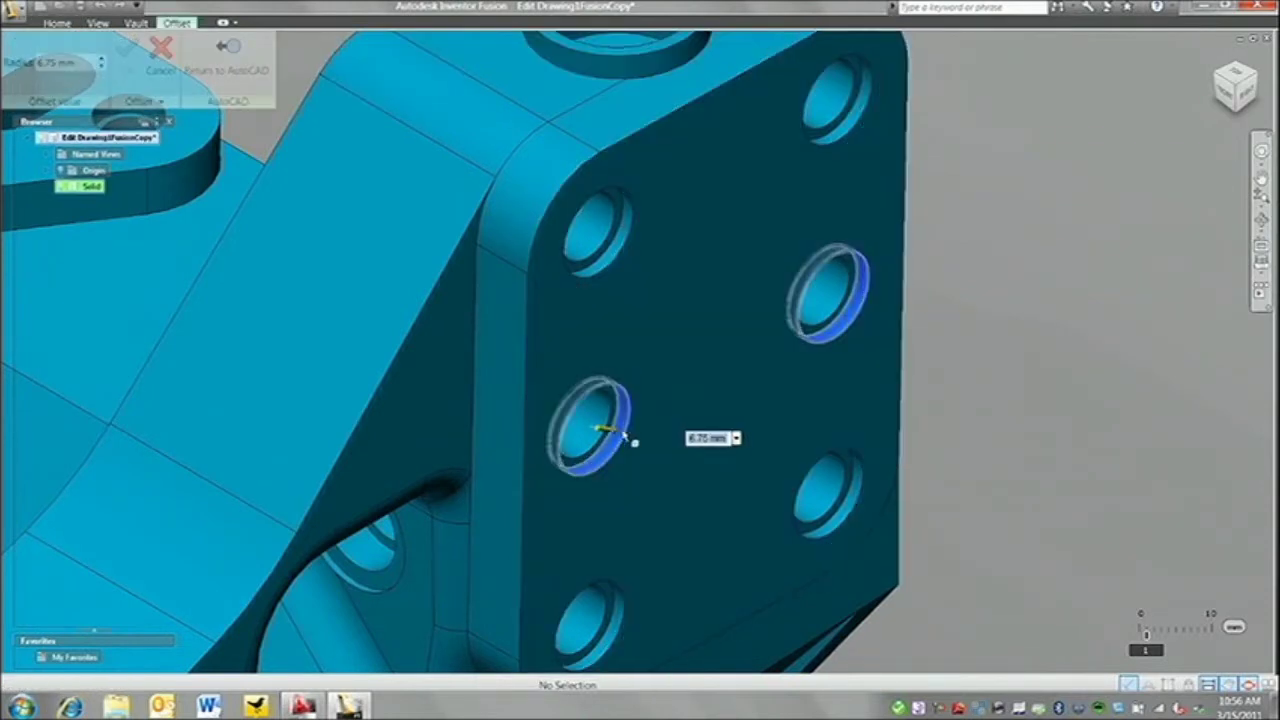
pyautogui.press('Return')
pyautogui.scroll(-5, 626, 437)
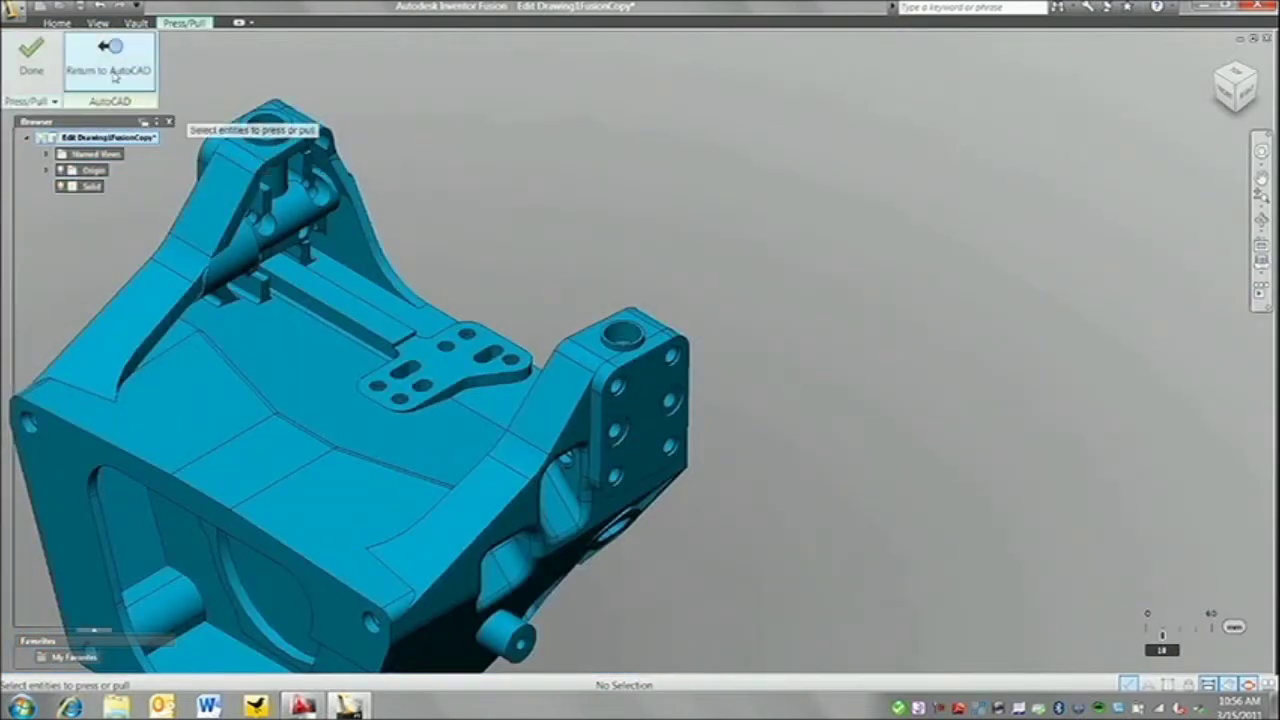
pyautogui.click(113, 72)
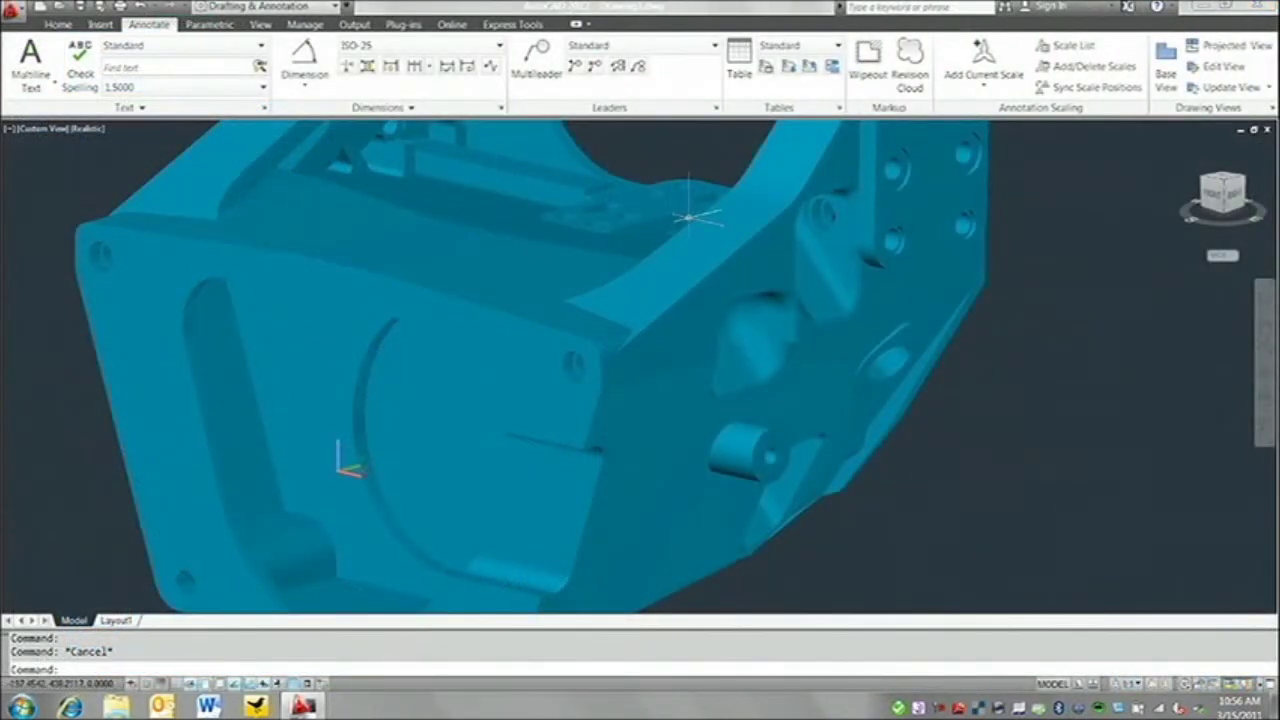
# Step: Orbit and zoom the bell housing, then start a Base View from model space on Layout1
pyautogui.keyDown('shift'); pyautogui.moveTo(688, 215); pyautogui.dragTo(620, 357, button='middle'); pyautogui.keyUp('shift')
pyautogui.scroll(2, 843, 347)
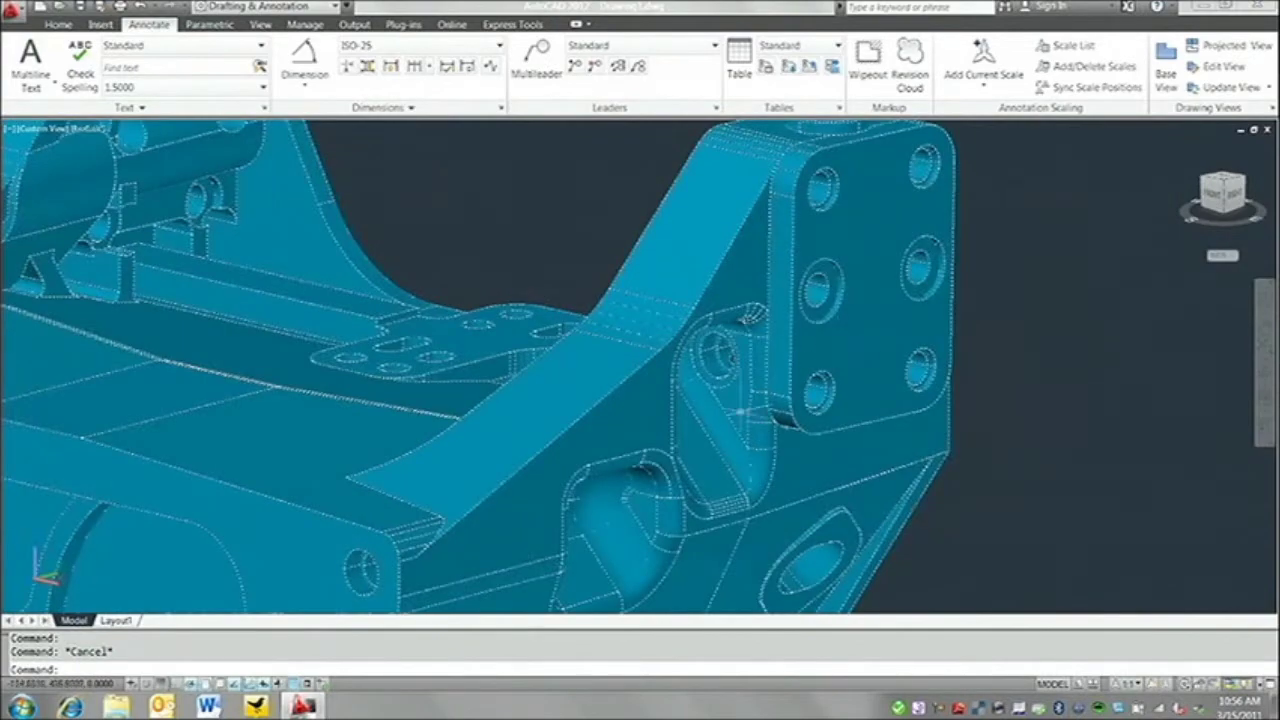
pyautogui.click(125, 620)
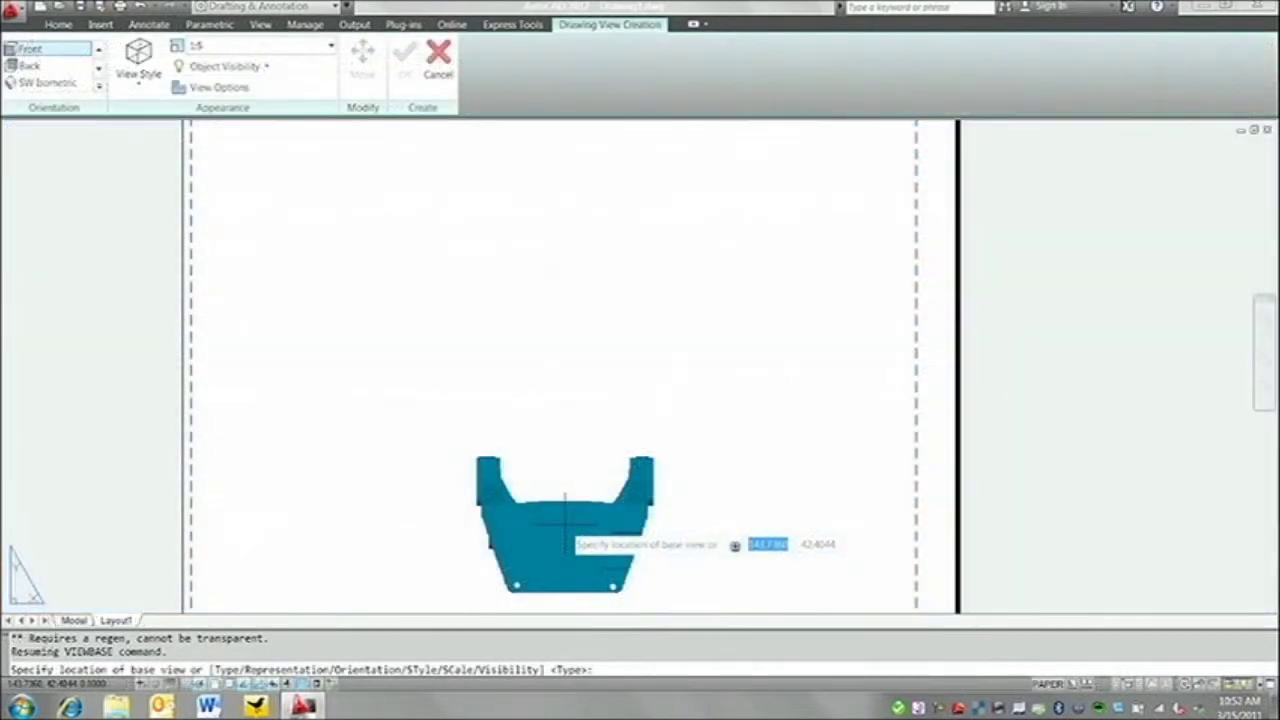
# Step: Place the front base view with right, top and isometric projected views around it
pyautogui.click(565, 530)
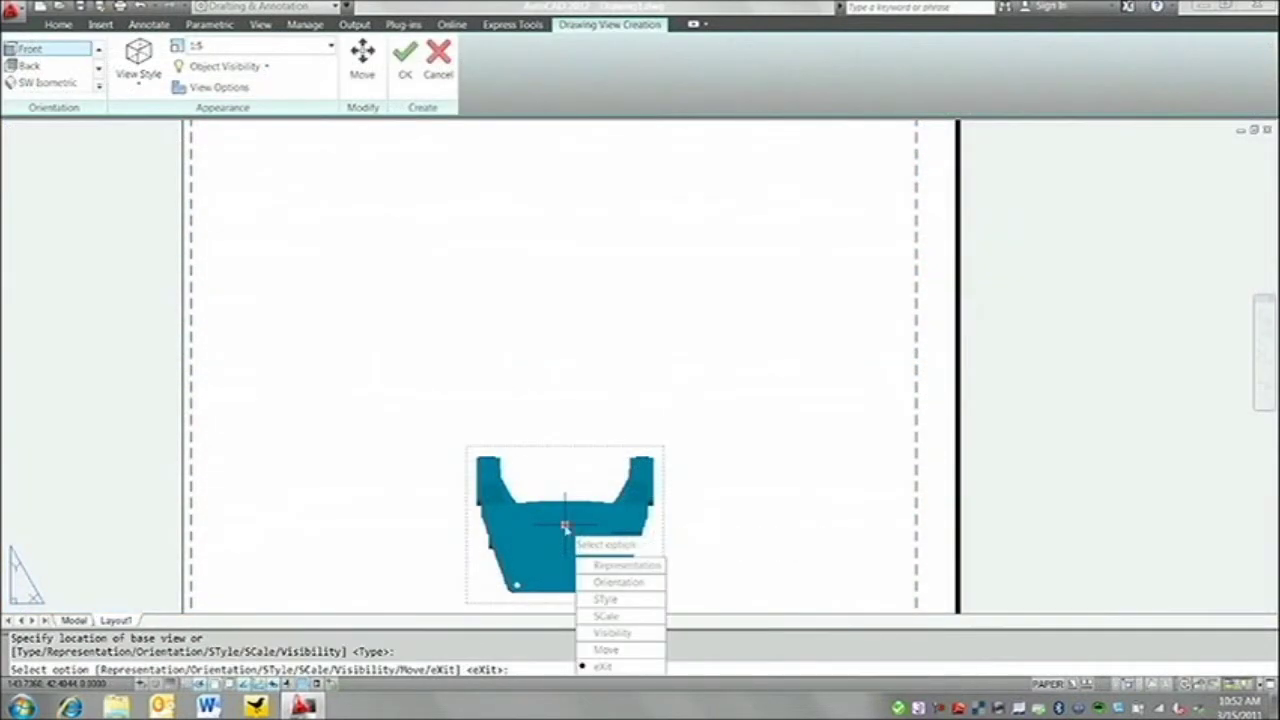
pyautogui.press('Return')
pyautogui.click(800, 522)
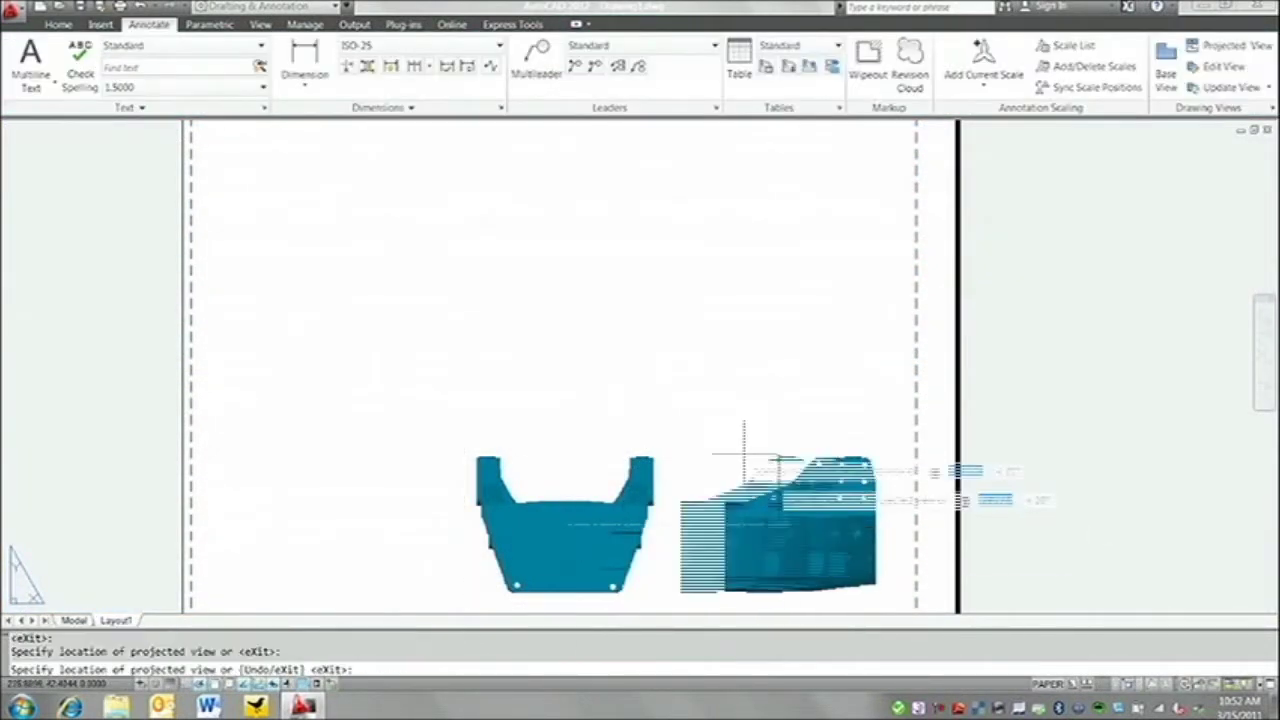
pyautogui.click(588, 244)
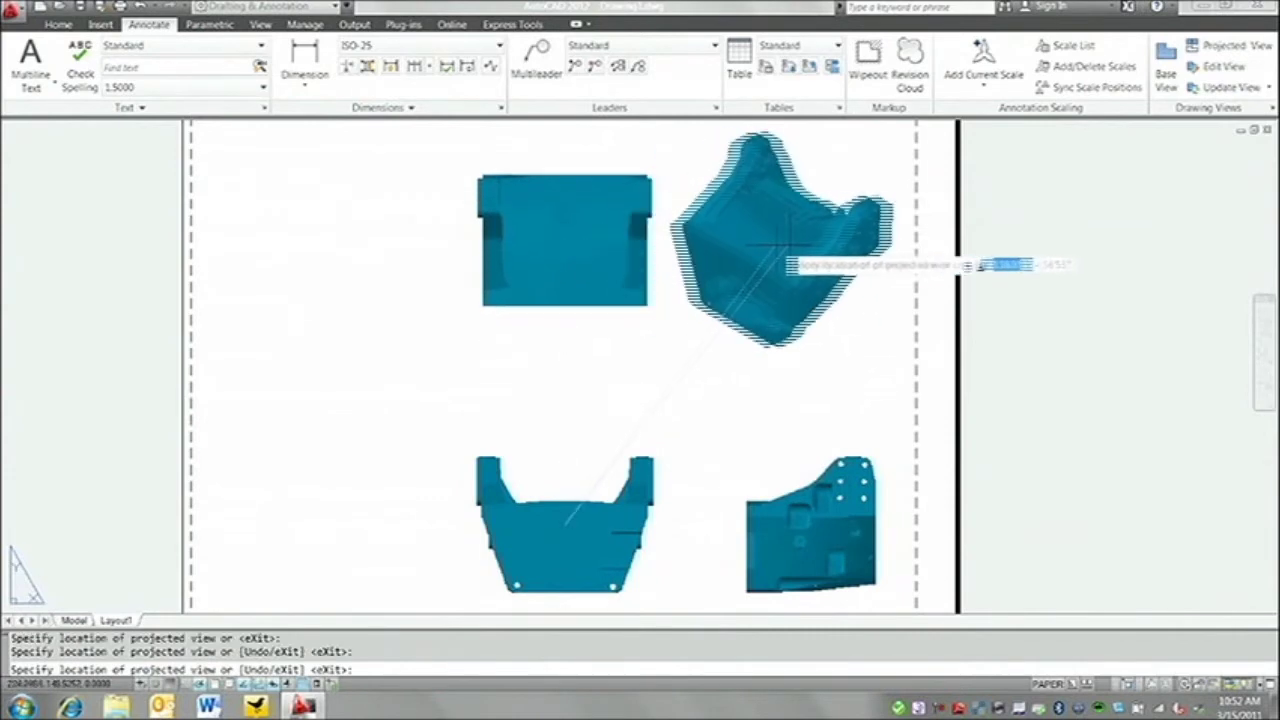
pyautogui.click(813, 265)
pyautogui.press('Return')
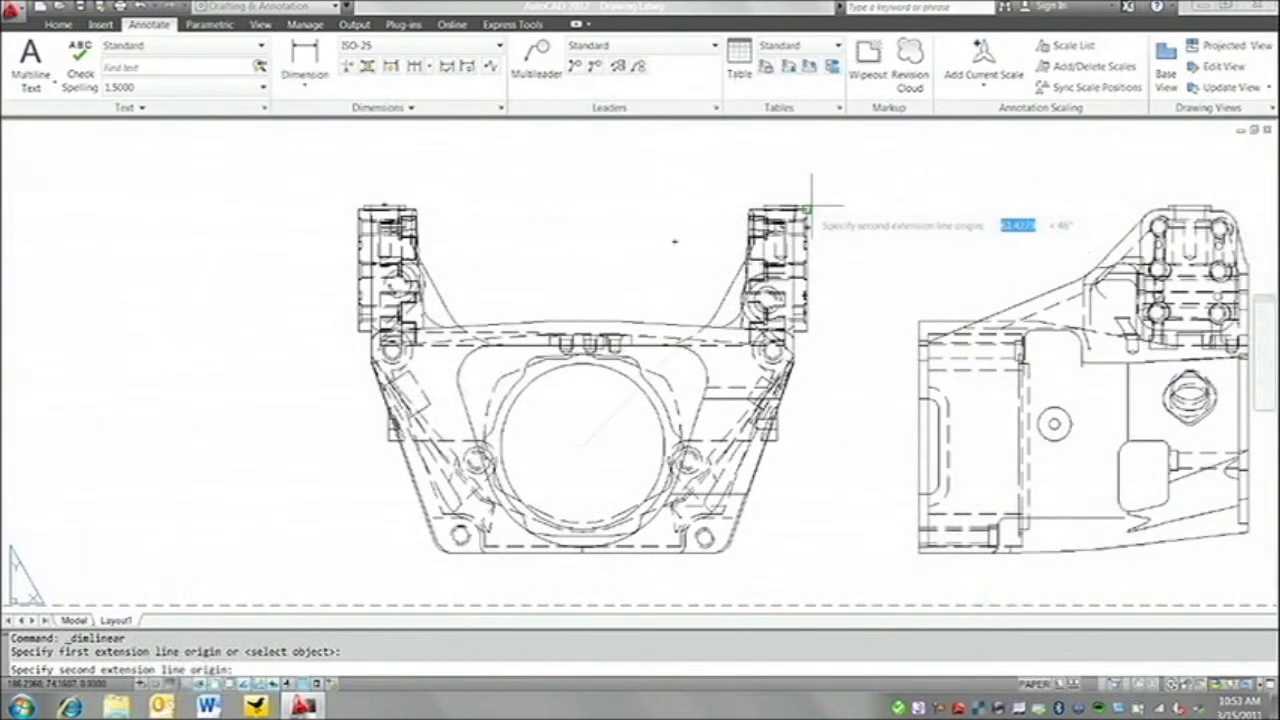
# Step: Add a 170.00 linear and 340.00 baseline width, then a lower linear dimension to the right edge
pyautogui.click(806, 210)
pyautogui.click(694, 180)
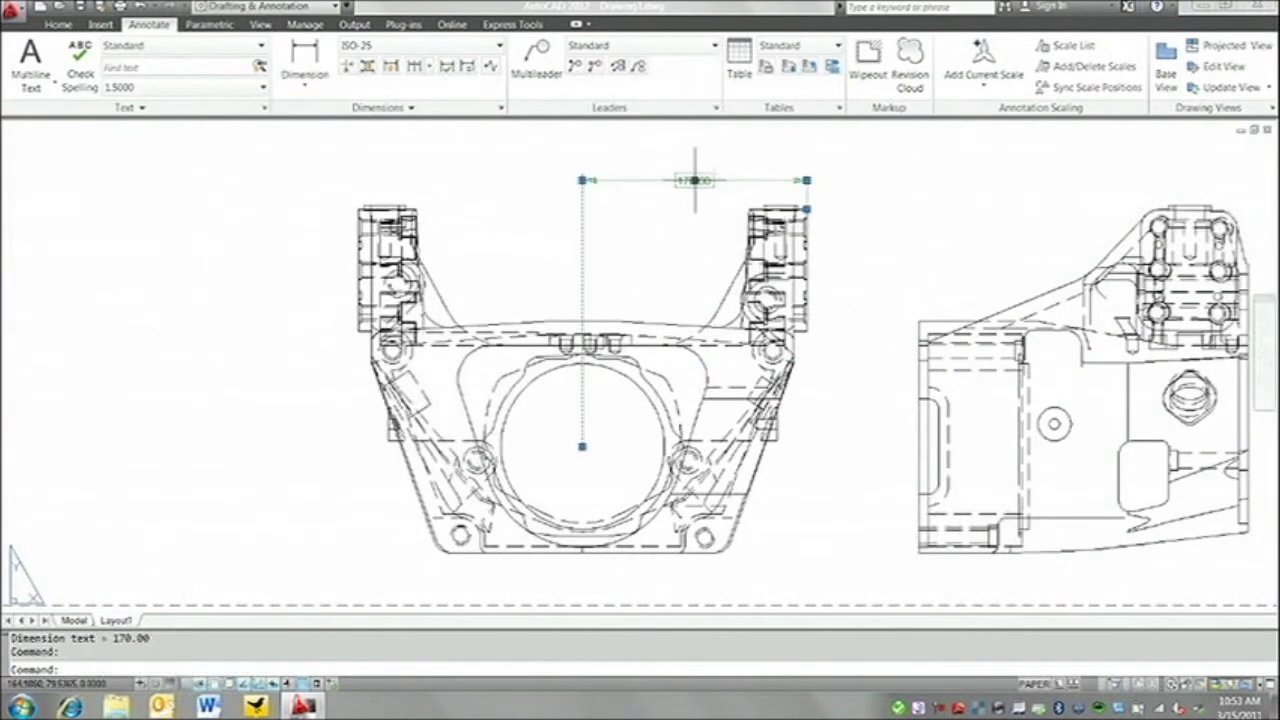
pyautogui.moveTo(583, 181)
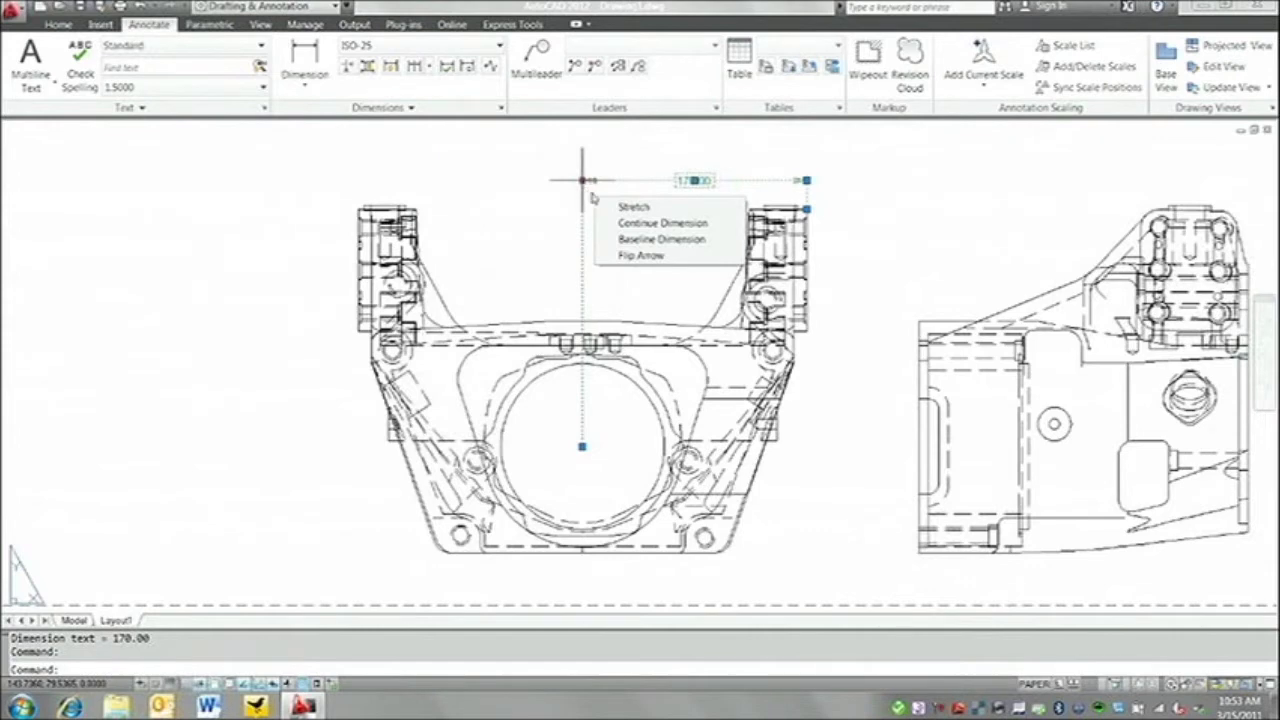
pyautogui.click(661, 239)
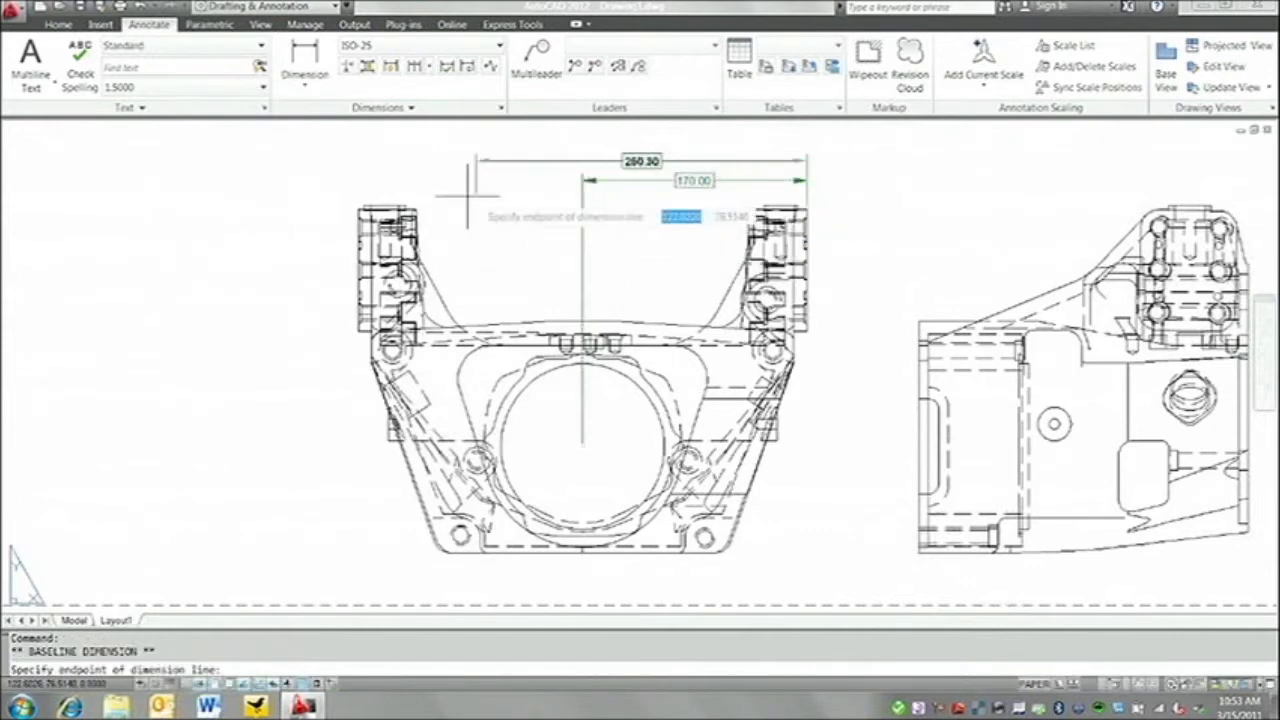
pyautogui.click(357, 208)
pyautogui.press('Return')
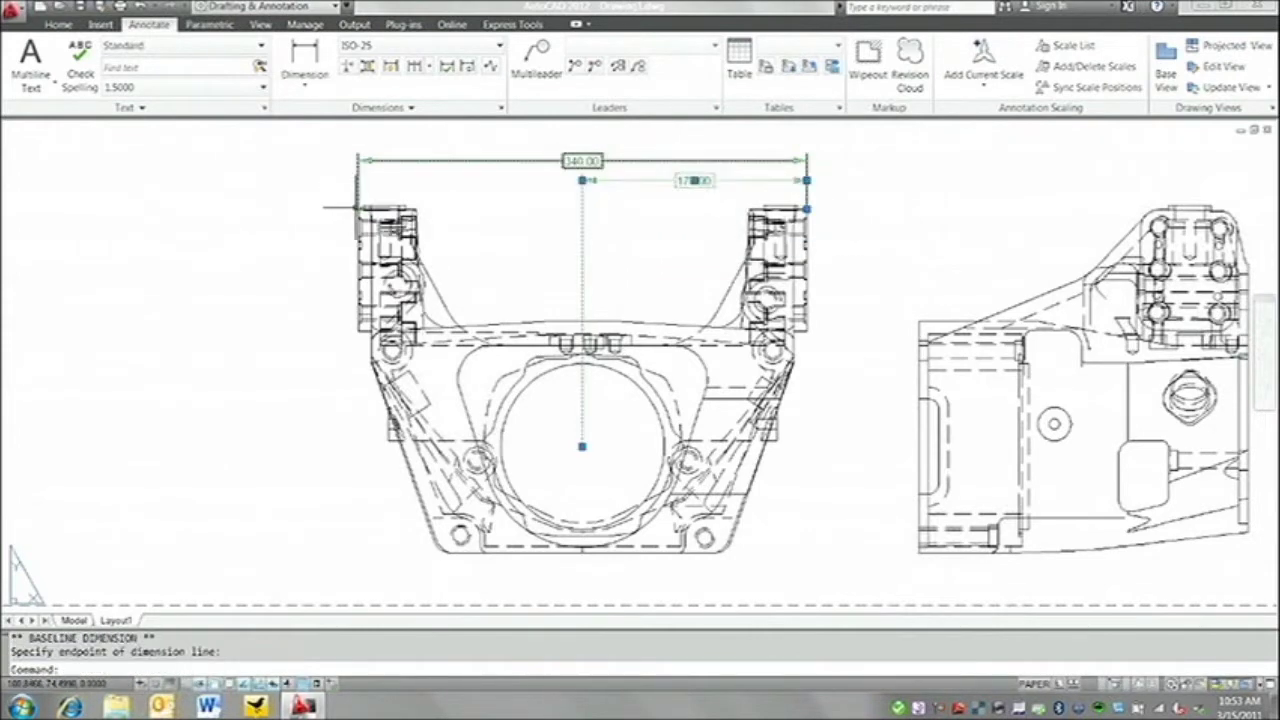
pyautogui.click(310, 56)
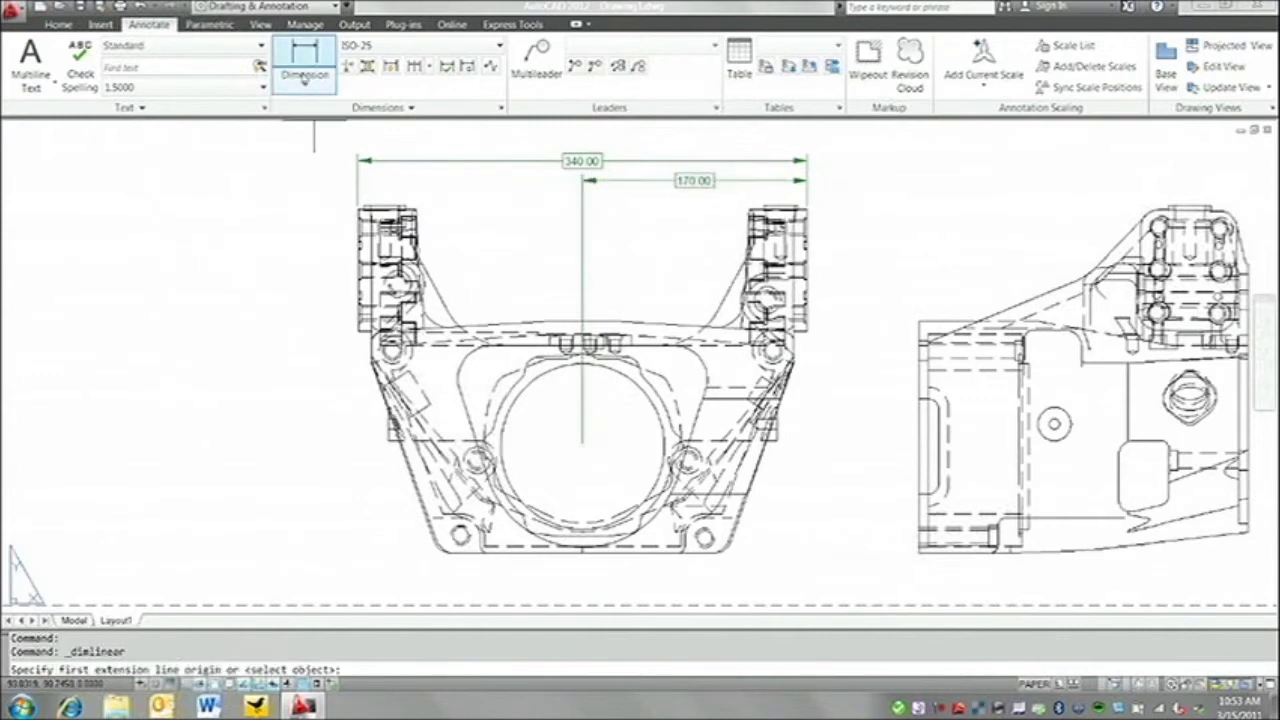
pyautogui.click(582, 443)
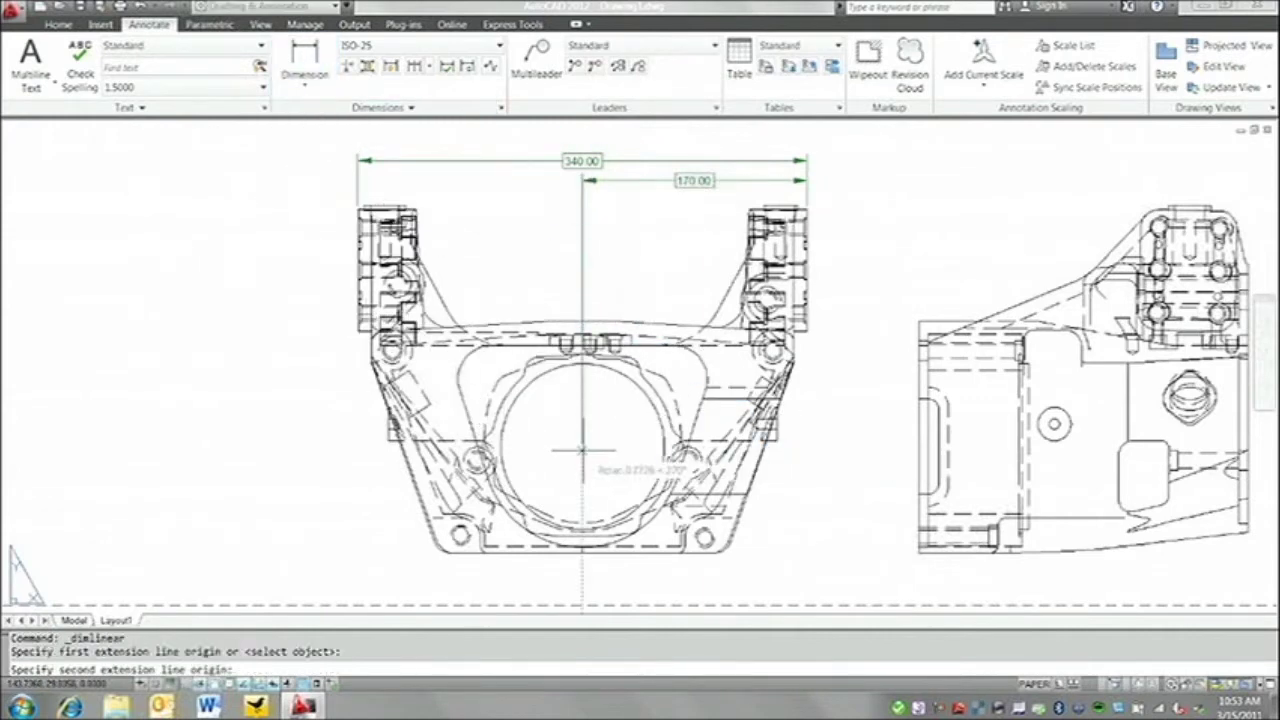
pyautogui.click(777, 443)
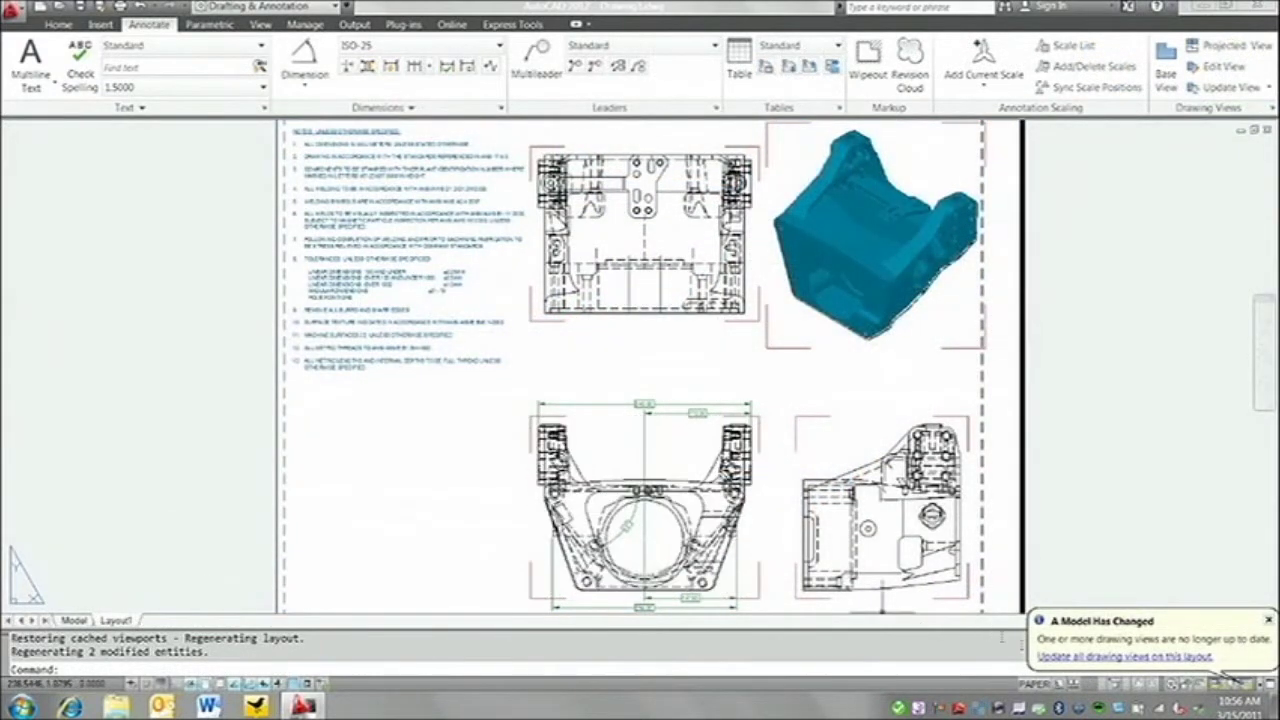
# Step: Update all drawing views with annotation reassociation, then run DIMREASSOCIATE
pyautogui.click(1052, 658)
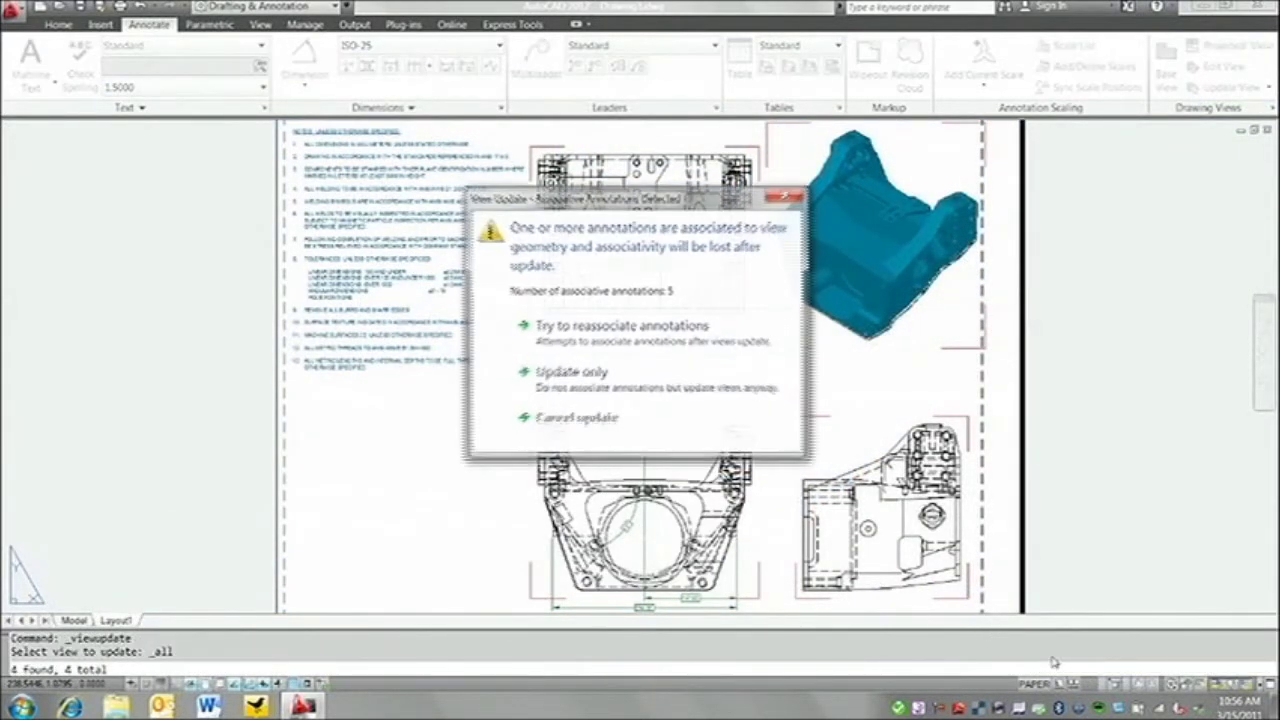
pyautogui.click(684, 331)
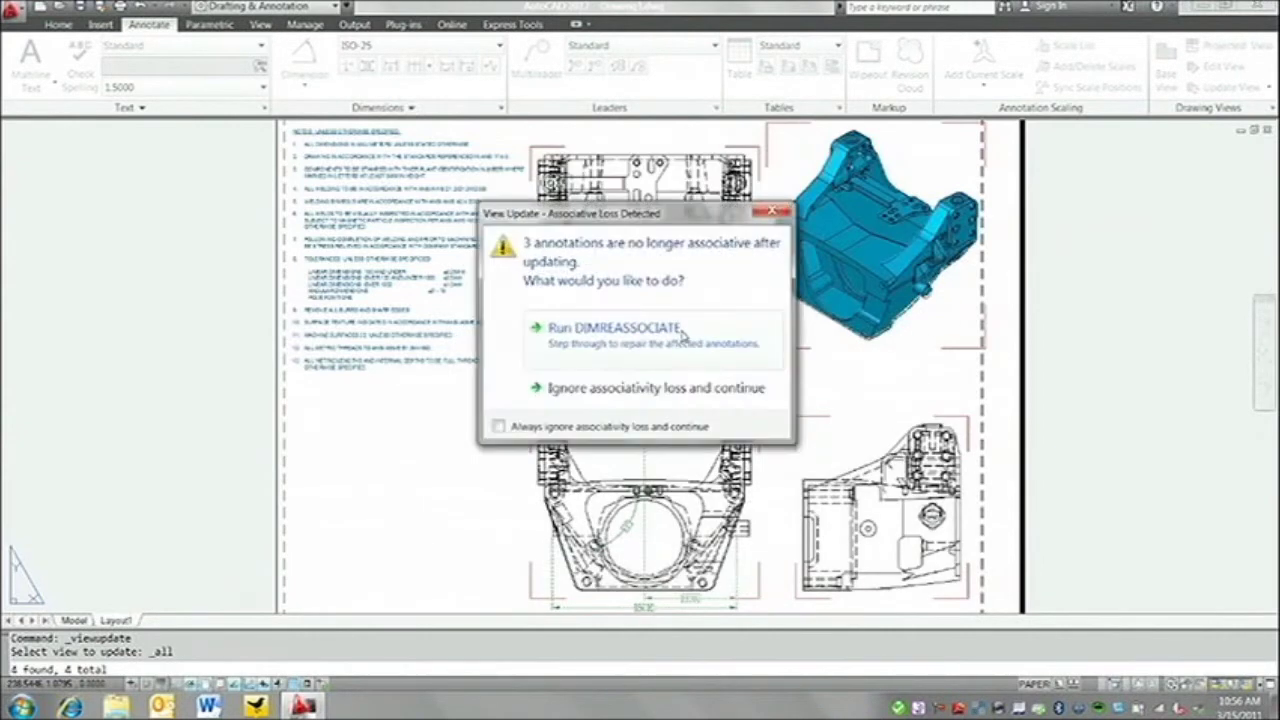
pyautogui.click(681, 336)
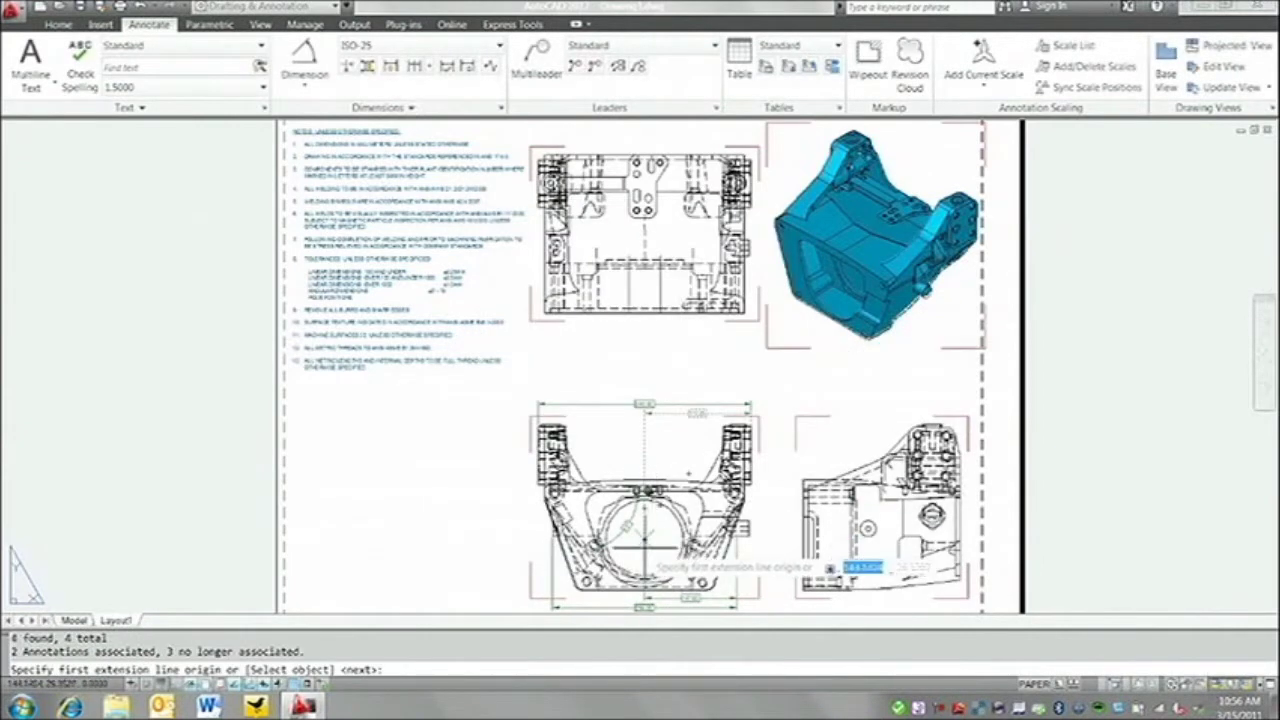
# Step: Reattach the three dimensions by picking new extension-line origins on the front view's edges
pyautogui.click(644, 541)
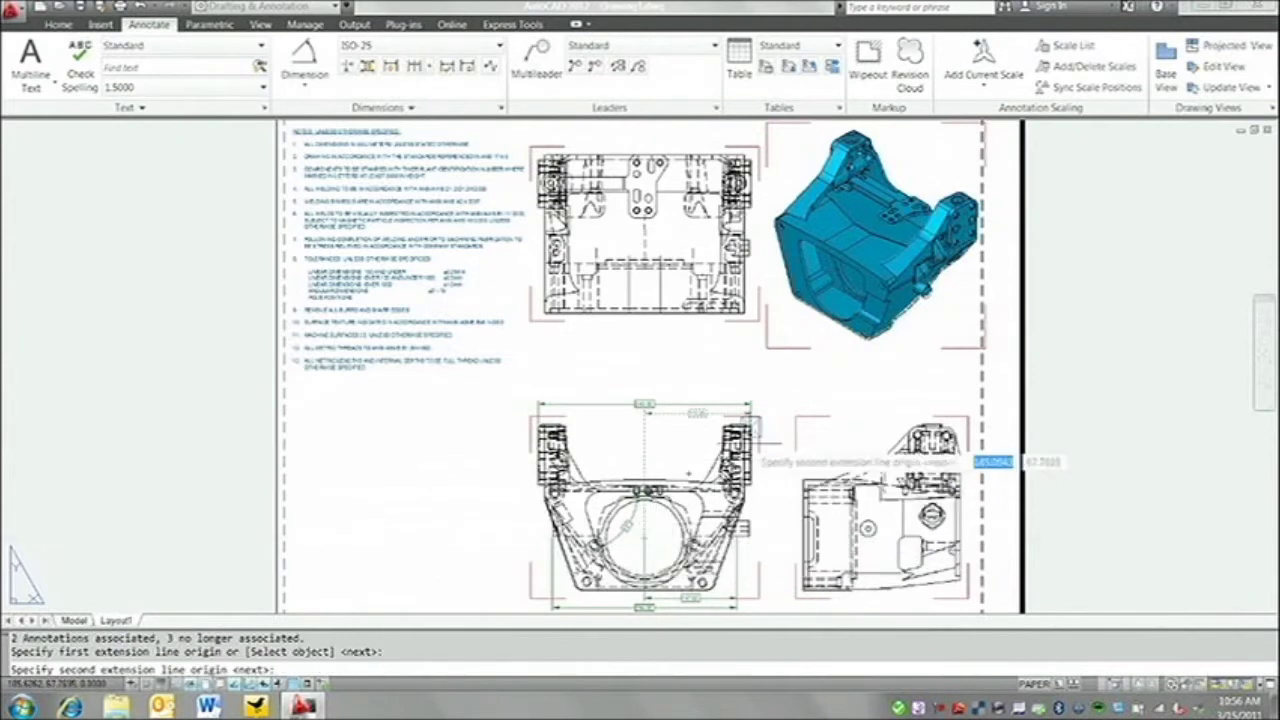
pyautogui.click(751, 424)
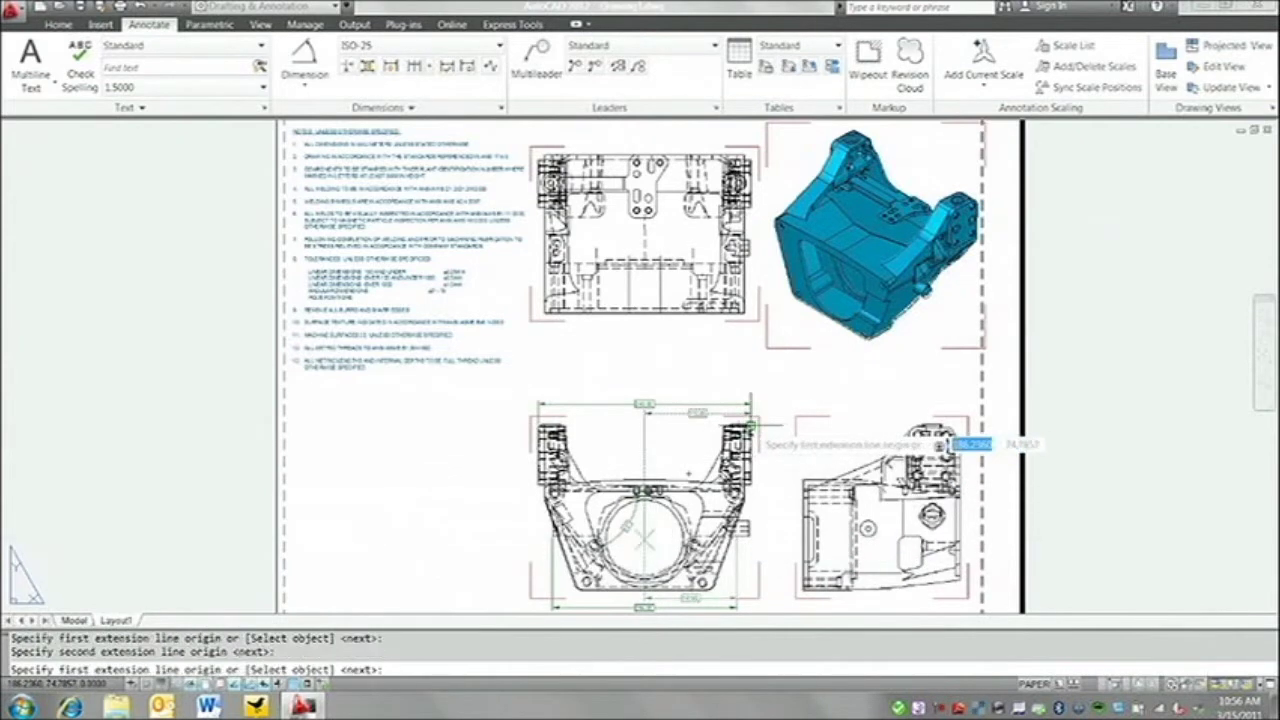
pyautogui.click(644, 540)
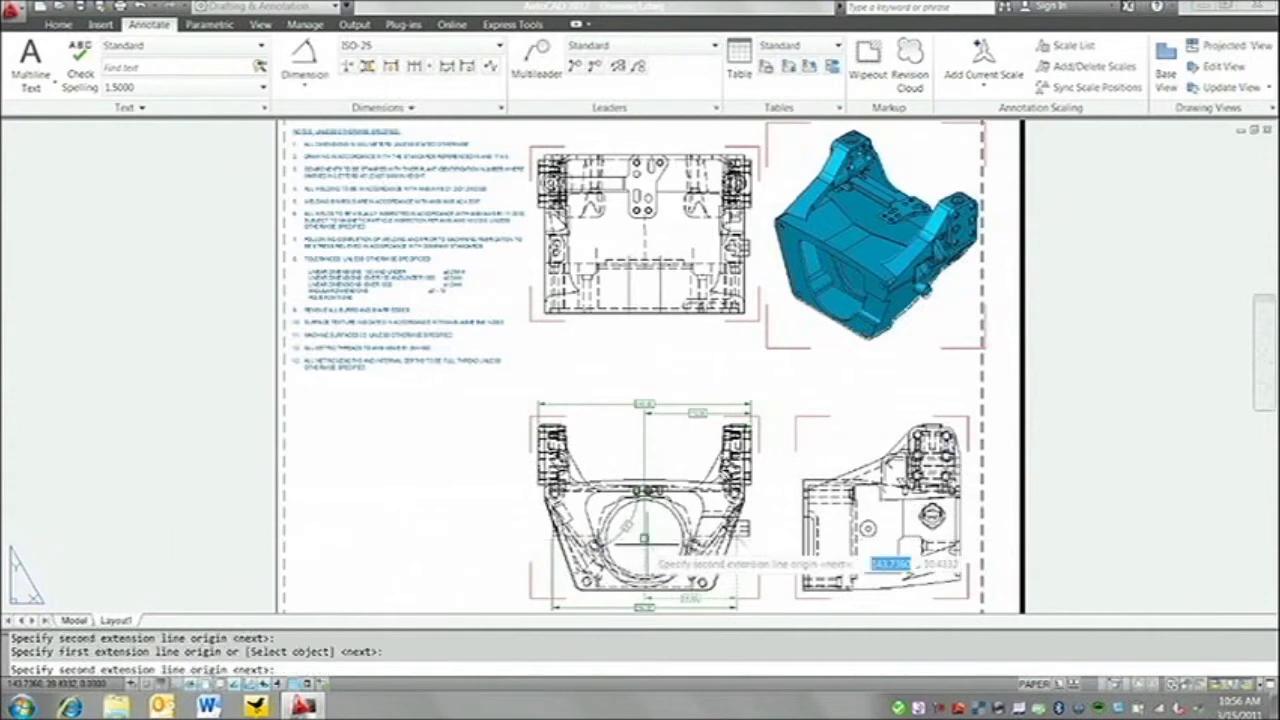
pyautogui.click(749, 536)
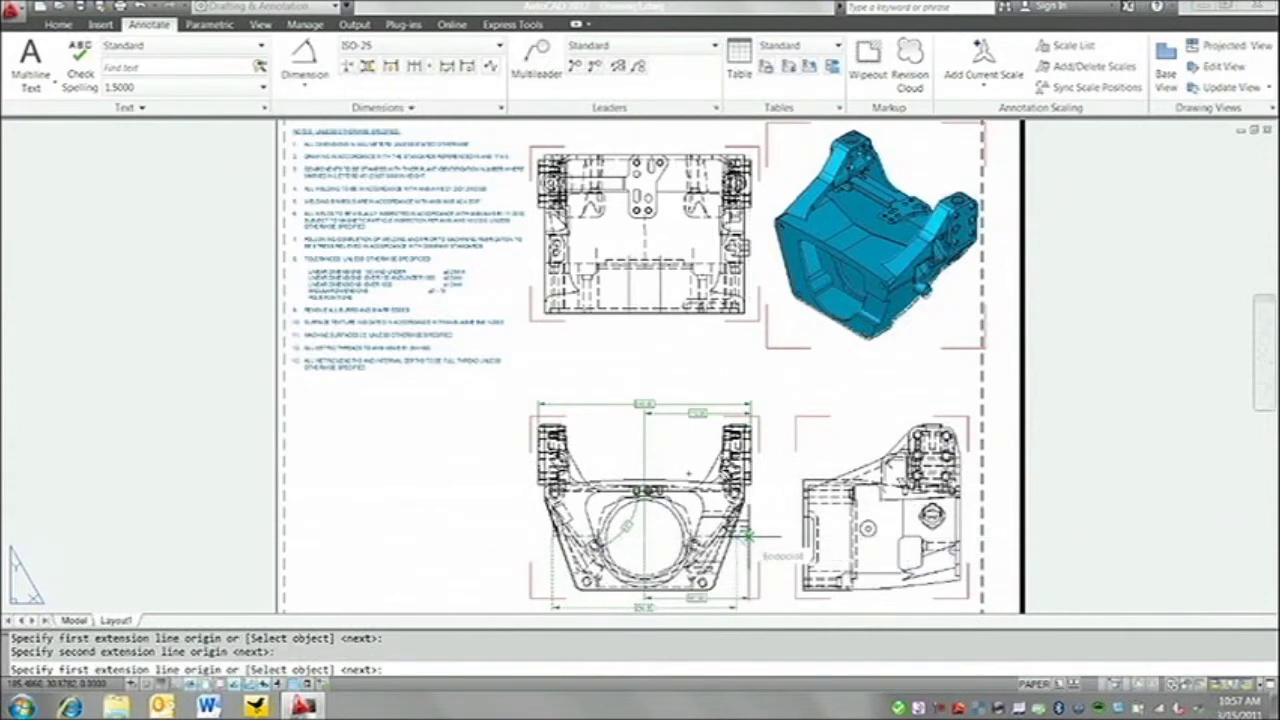
pyautogui.click(749, 536)
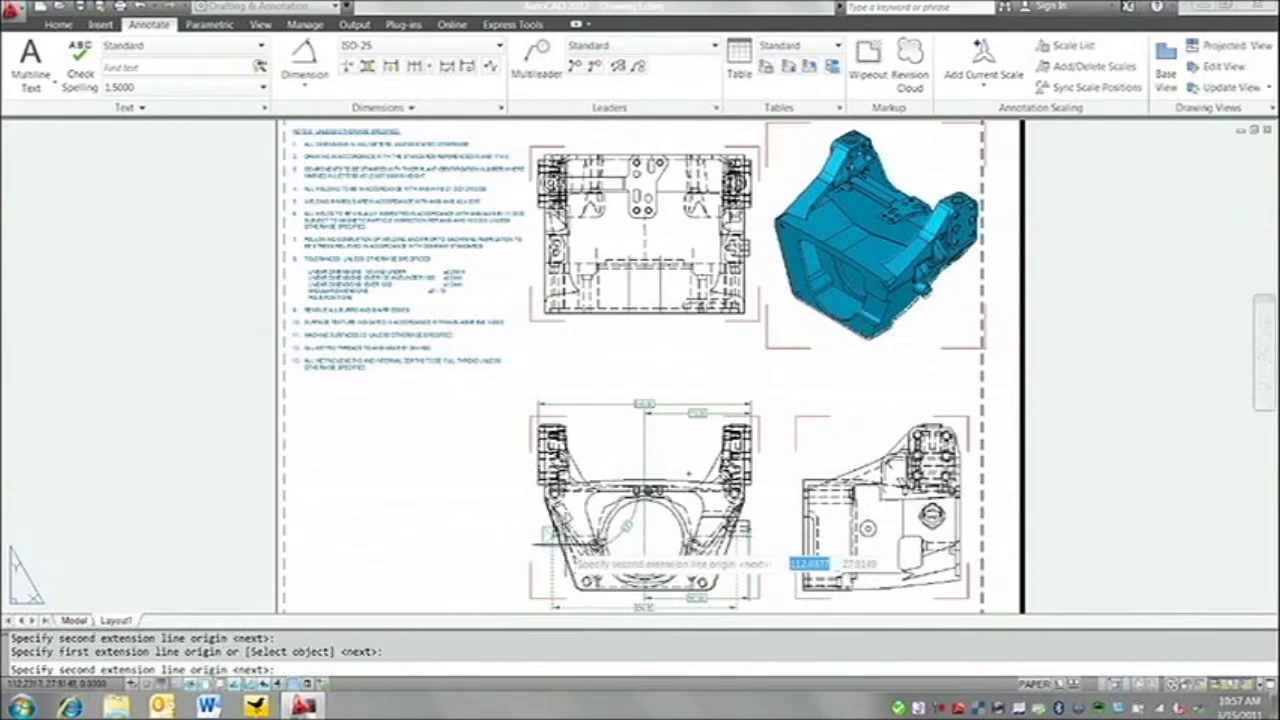
pyautogui.press('Escape')
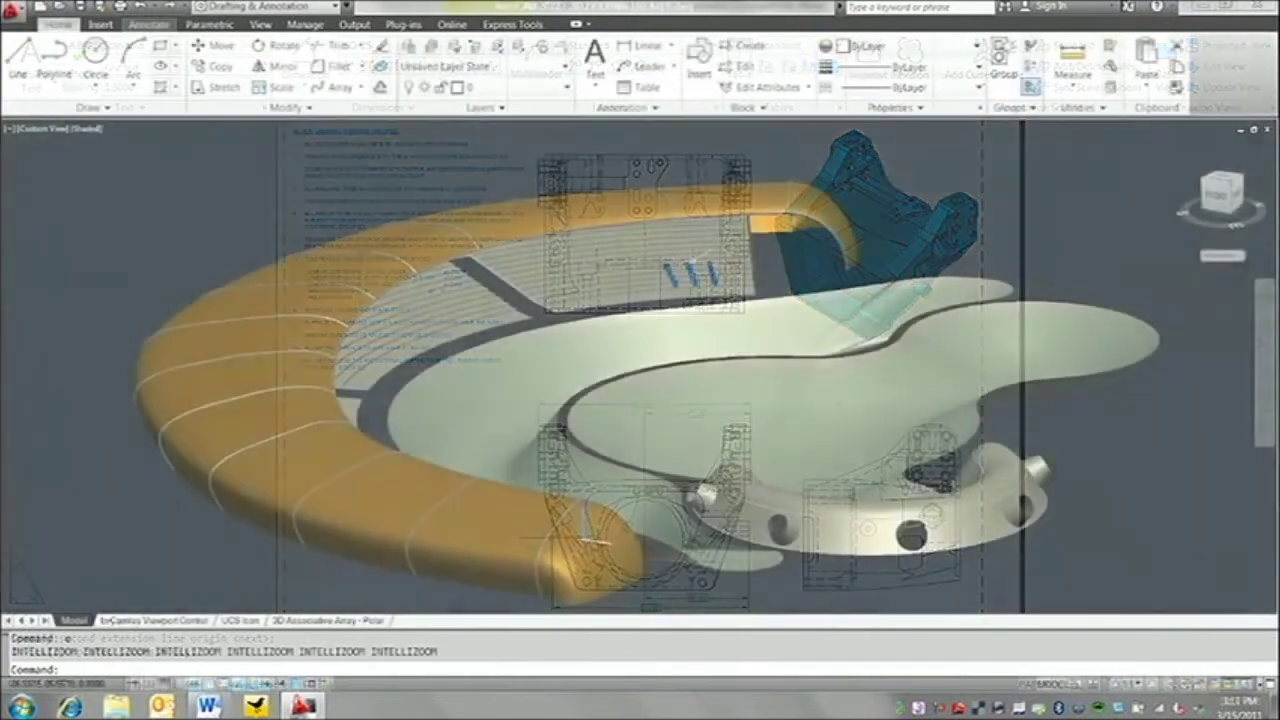
# Step: Zoom in on the blue seat array, select it, and grab its angle-between-items grip
pyautogui.scroll(8, 688, 262)
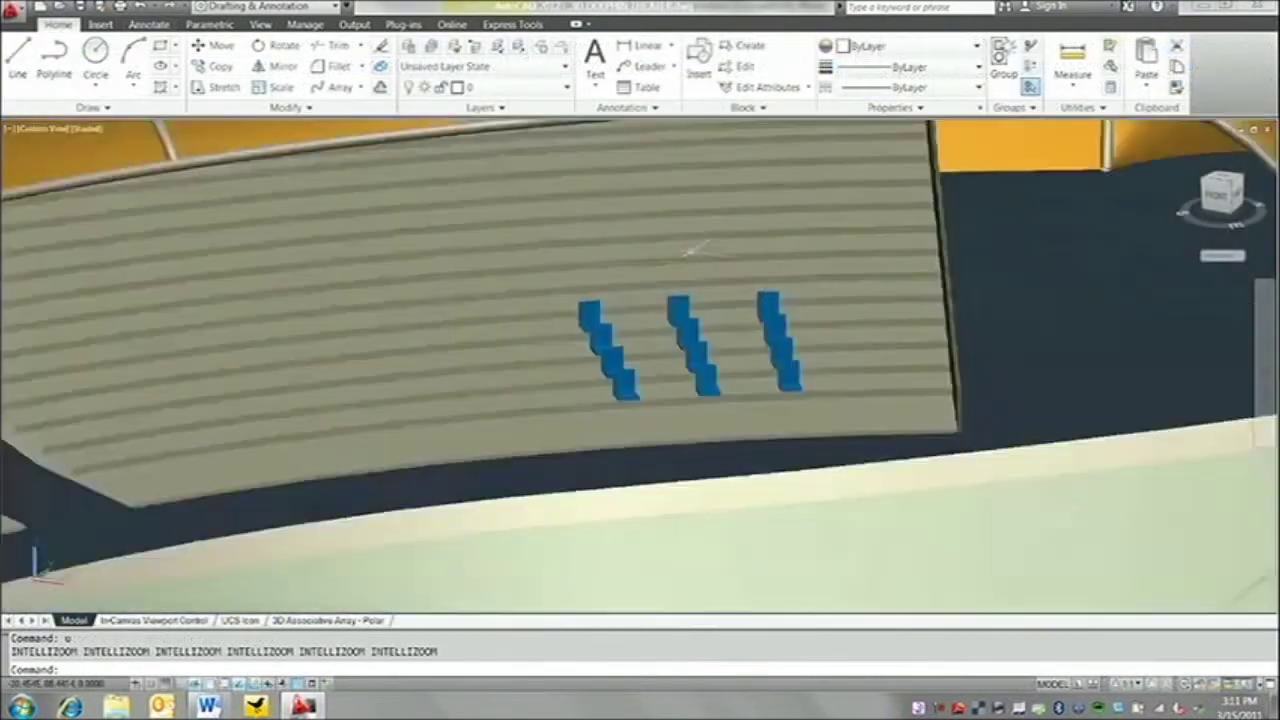
pyautogui.scroll(3, 688, 262)
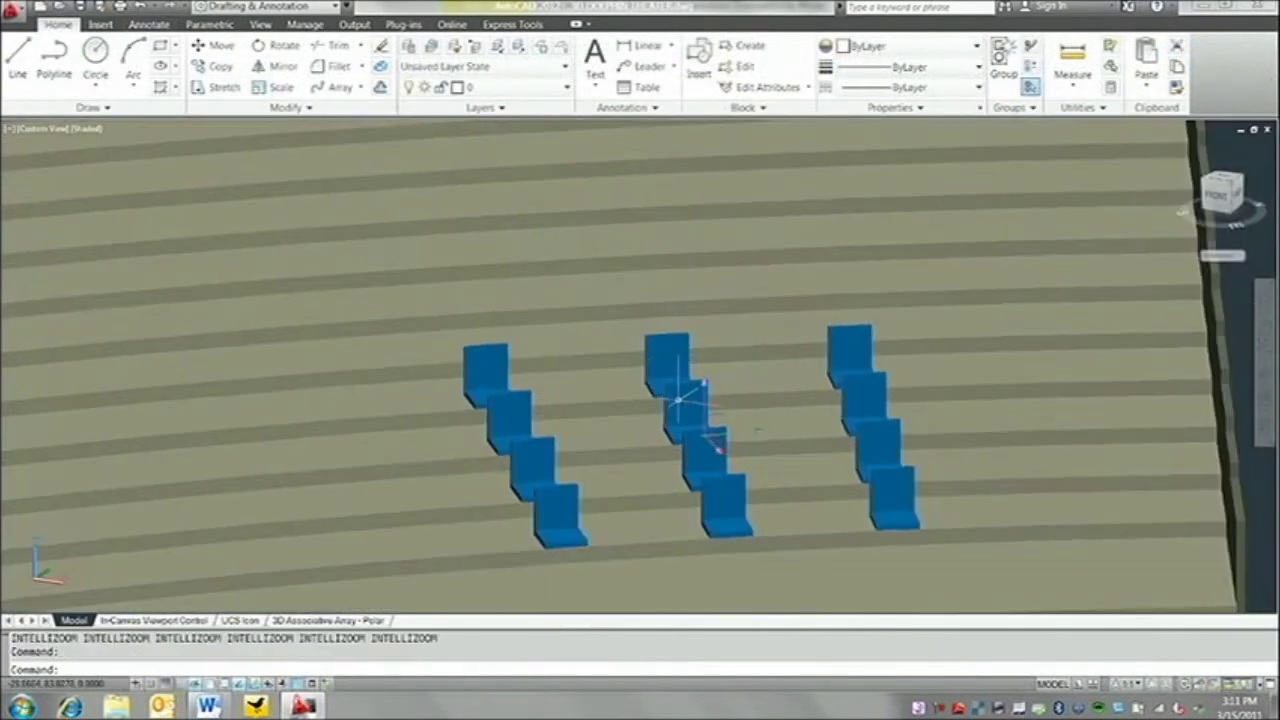
pyautogui.click(679, 399)
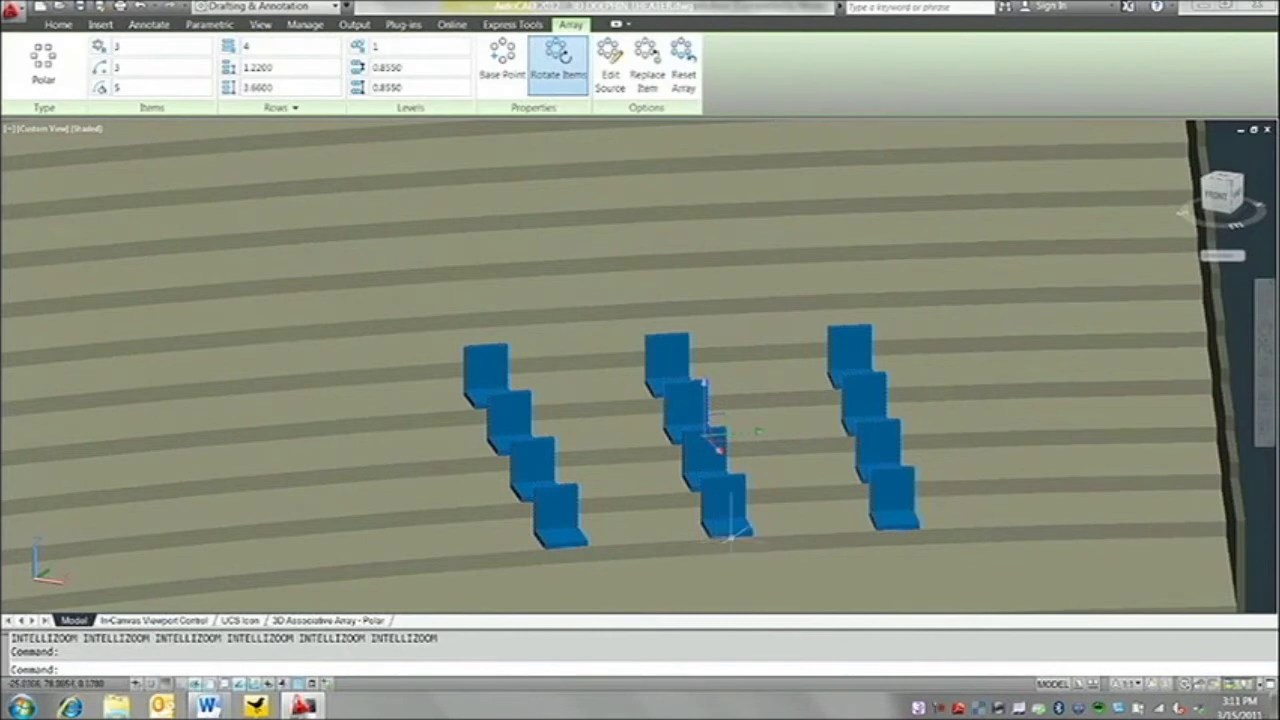
pyautogui.click(730, 535)
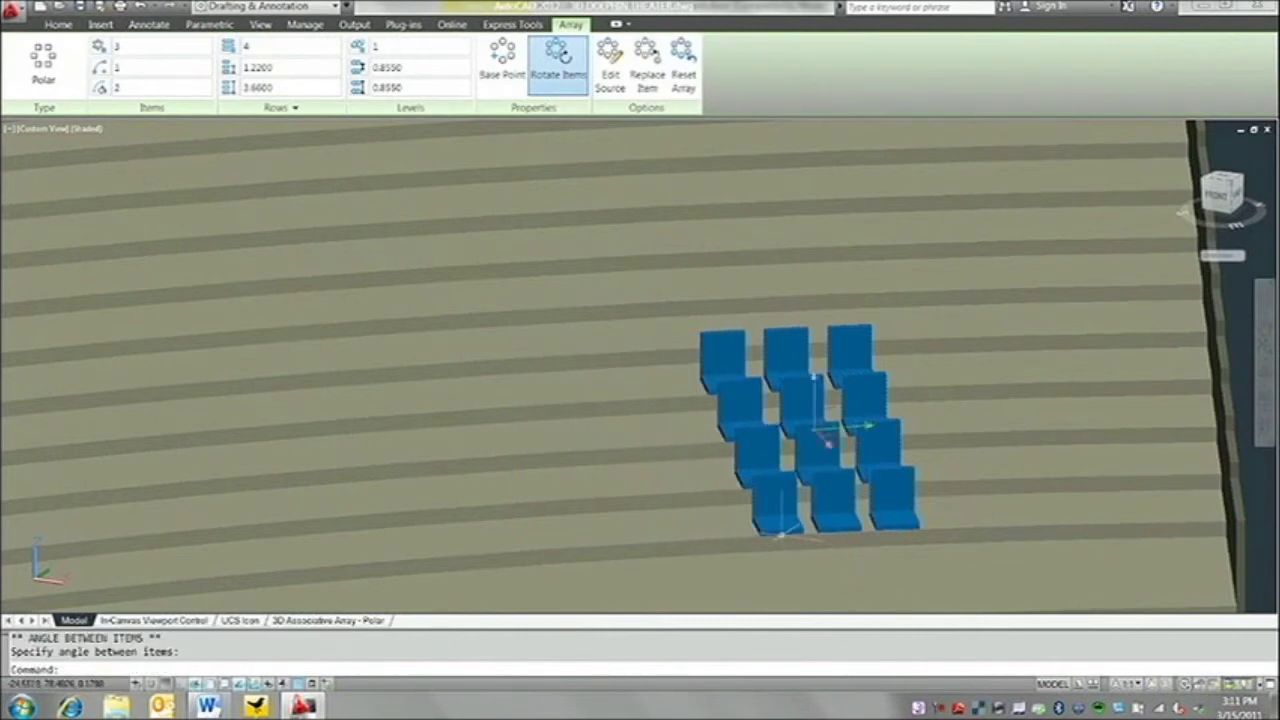